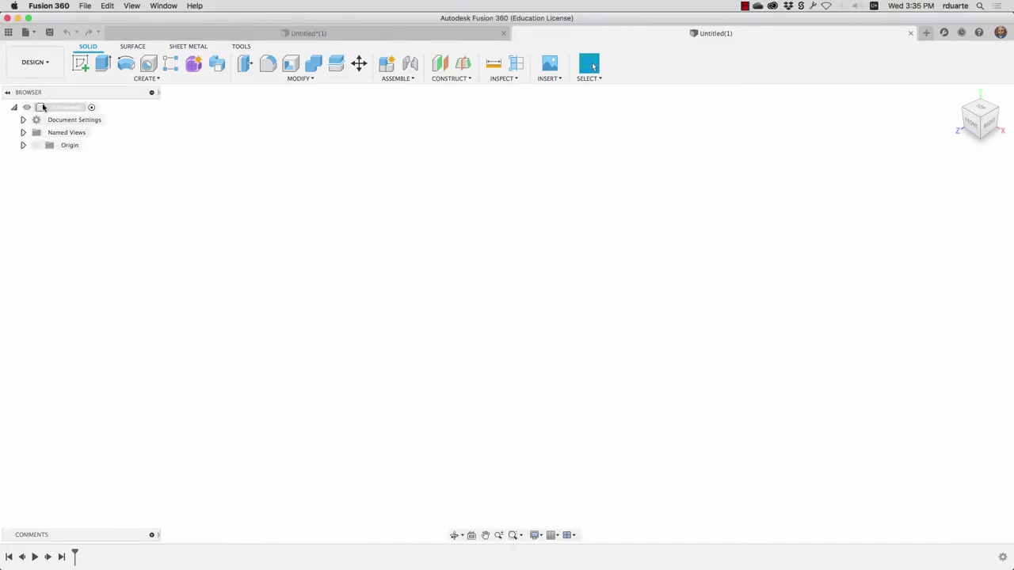
- Create an empty new component and name it crank
{"action": "left_click", "coordinate": [385, 65]}
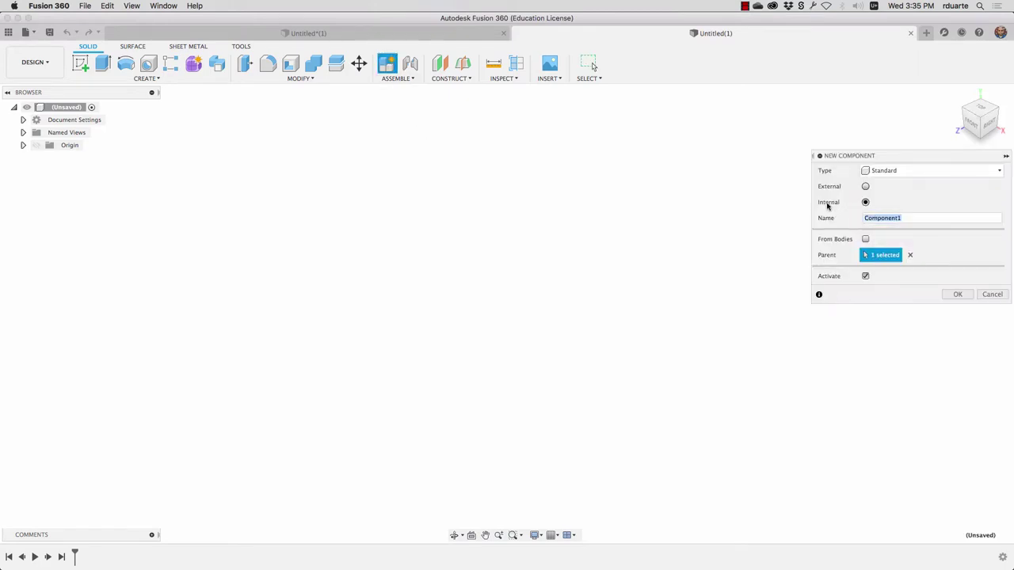
{"action": "type", "text": "crank"}
{"action": "key", "text": "Return"}
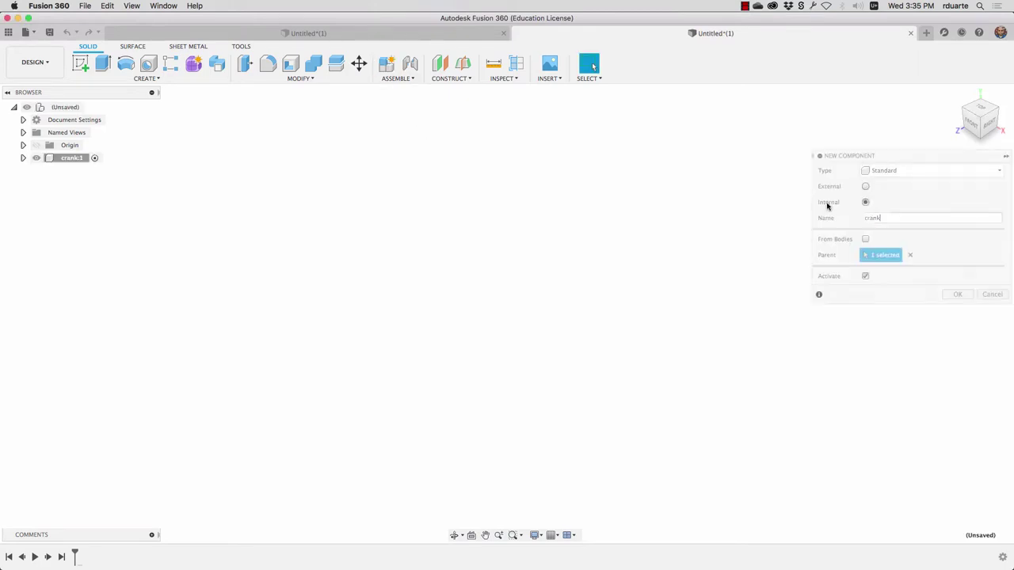
- Sketch on the ground plane an L-shaped crank outline with rounded arc ends
{"action": "left_click", "coordinate": [80, 63]}
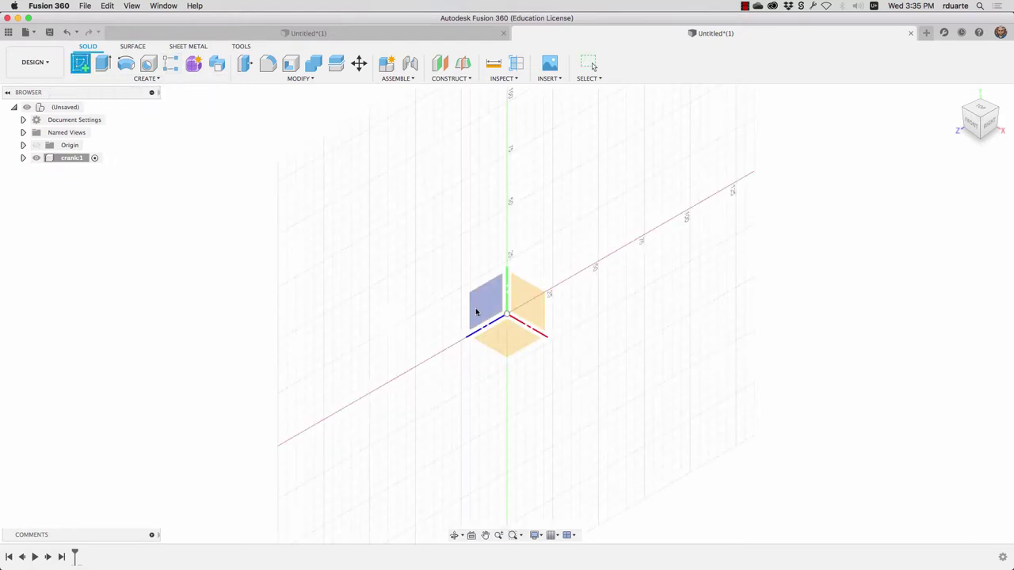
{"action": "left_click", "coordinate": [519, 334]}
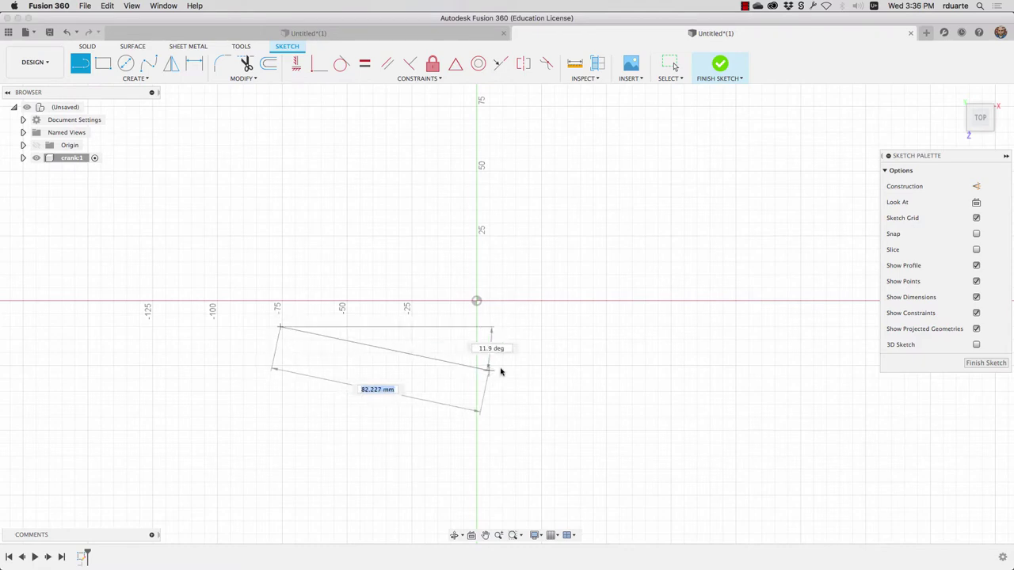
{"action": "left_click", "coordinate": [502, 366]}
{"action": "mouse_move", "coordinate": [502, 367]}
{"action": "left_mouse_down"}
{"action": "mouse_move", "coordinate": [548, 290]}
{"action": "mouse_move", "coordinate": [578, 296]}
{"action": "left_mouse_up"}
{"action": "scroll", "coordinate": [577, 290], "scroll_direction": "down", "scroll_amount": 3}
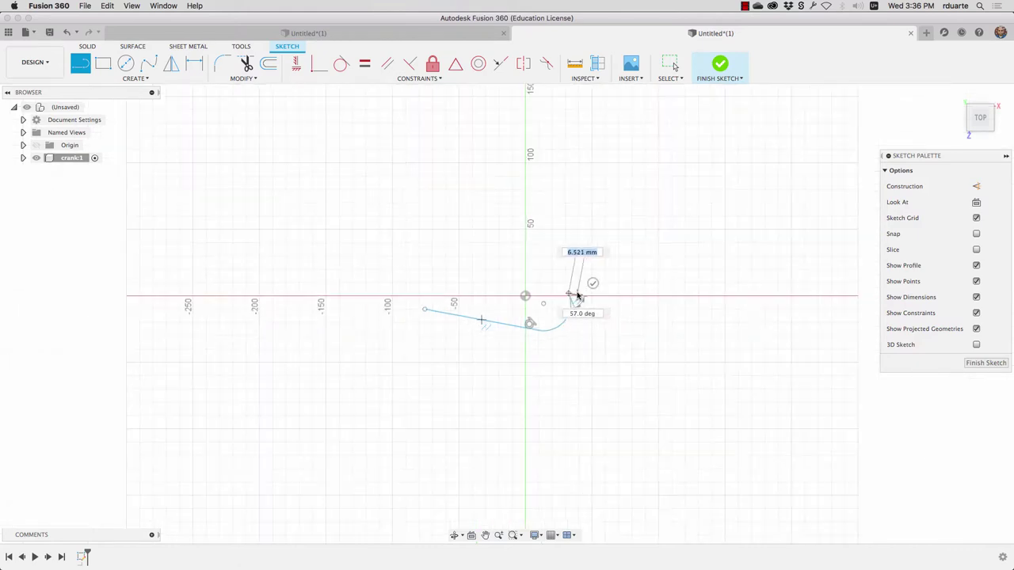
{"action": "scroll", "coordinate": [570, 238], "scroll_direction": "down", "scroll_amount": 2}
{"action": "left_click_drag", "start_coordinate": [550, 123], "coordinate": [532, 125]}
{"action": "left_click_drag", "start_coordinate": [527, 283], "coordinate": [479, 305]}
- Apply Tangent constraints between the outline's arcs and its straight sides
{"action": "left_click", "coordinate": [341, 65]}
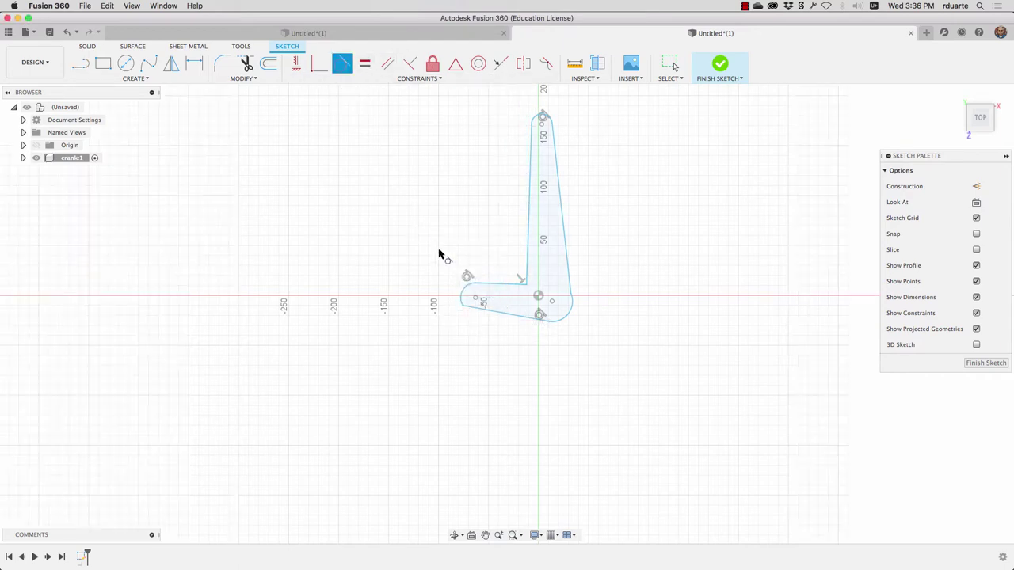
{"action": "left_click", "coordinate": [474, 309]}
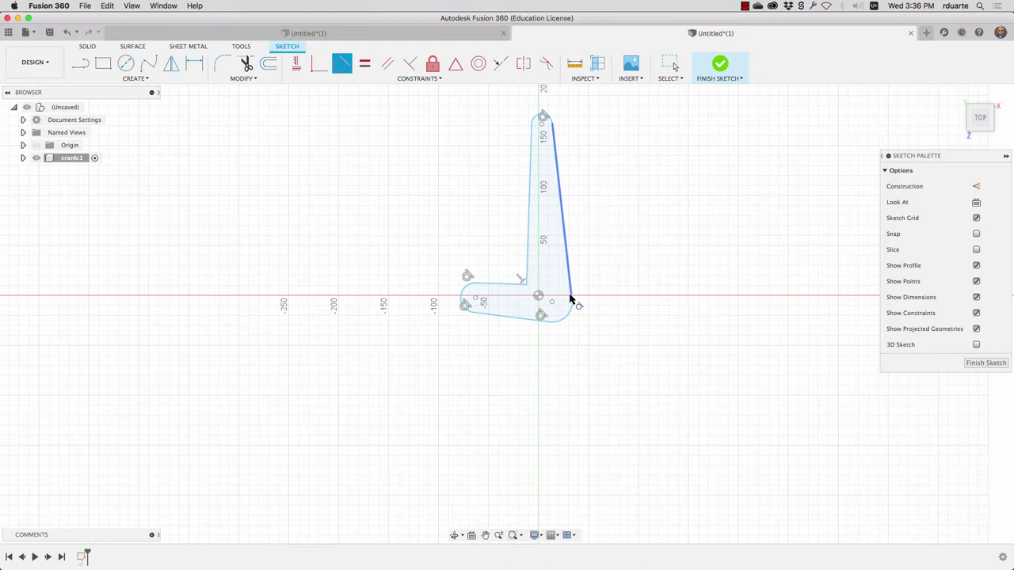
{"action": "left_click", "coordinate": [569, 289]}
{"action": "left_click", "coordinate": [576, 312]}
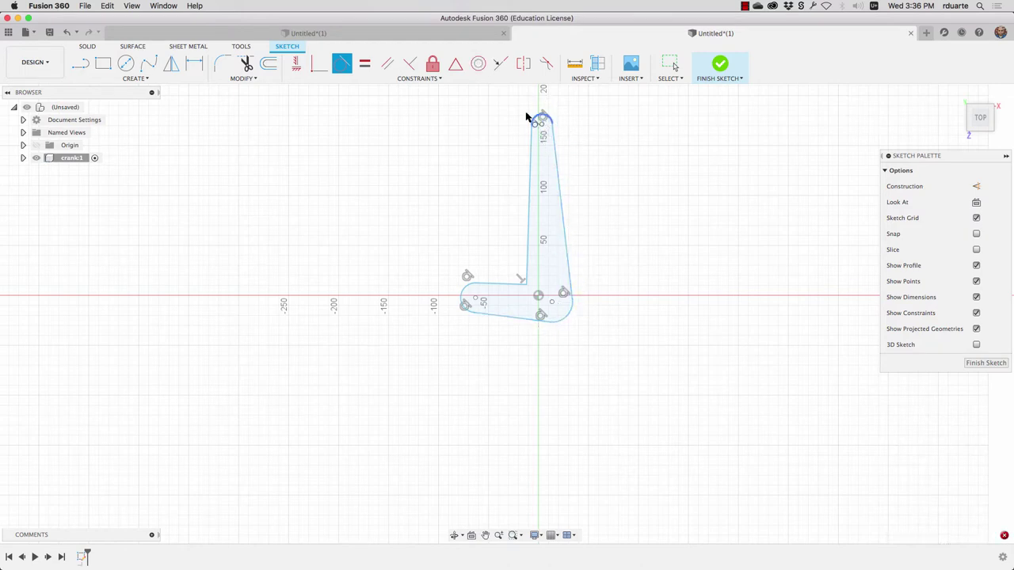
{"action": "left_click", "coordinate": [559, 139]}
{"action": "left_click", "coordinate": [533, 124]}
- Draw a small pivot circle centred on the crank's corner, then finish the sketch
{"action": "left_click", "coordinate": [126, 64]}
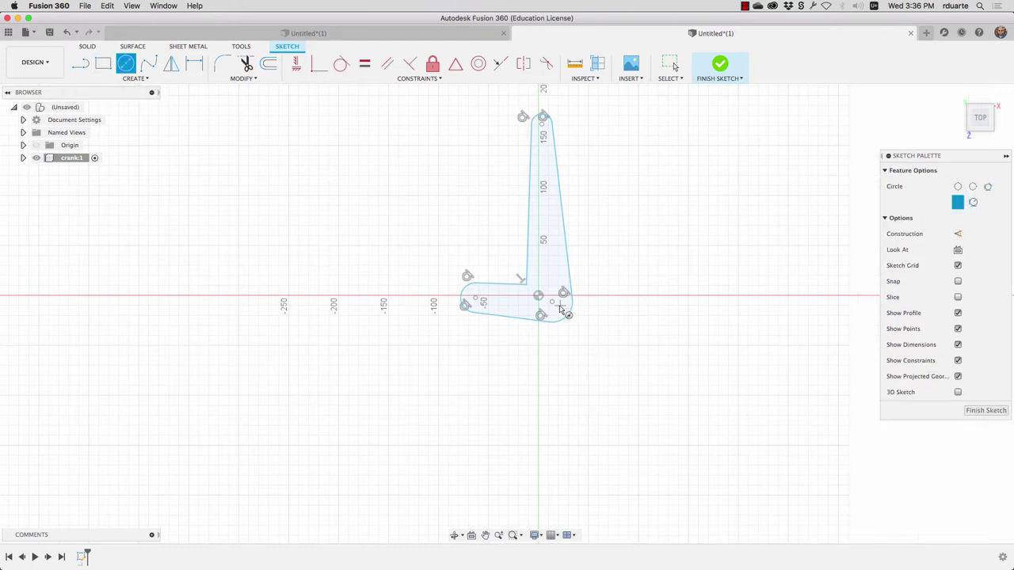
{"action": "left_click", "coordinate": [552, 303]}
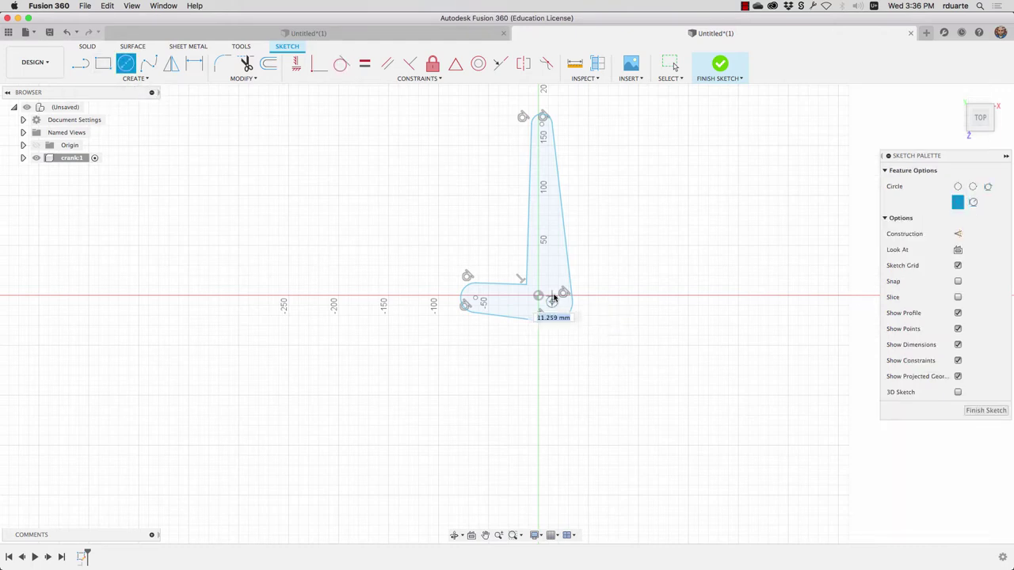
{"action": "left_click", "coordinate": [559, 302]}
{"action": "left_click", "coordinate": [718, 61]}
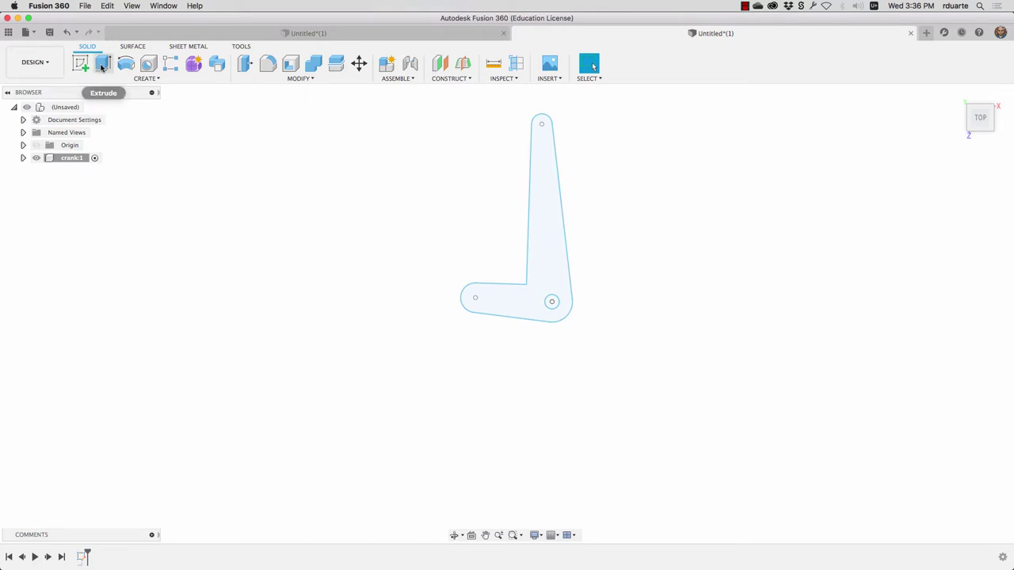
- Extrude the crank outline 10 mm into a solid, then activate the top-level assembly
{"action": "left_click", "coordinate": [103, 64]}
{"action": "left_click", "coordinate": [957, 94]}
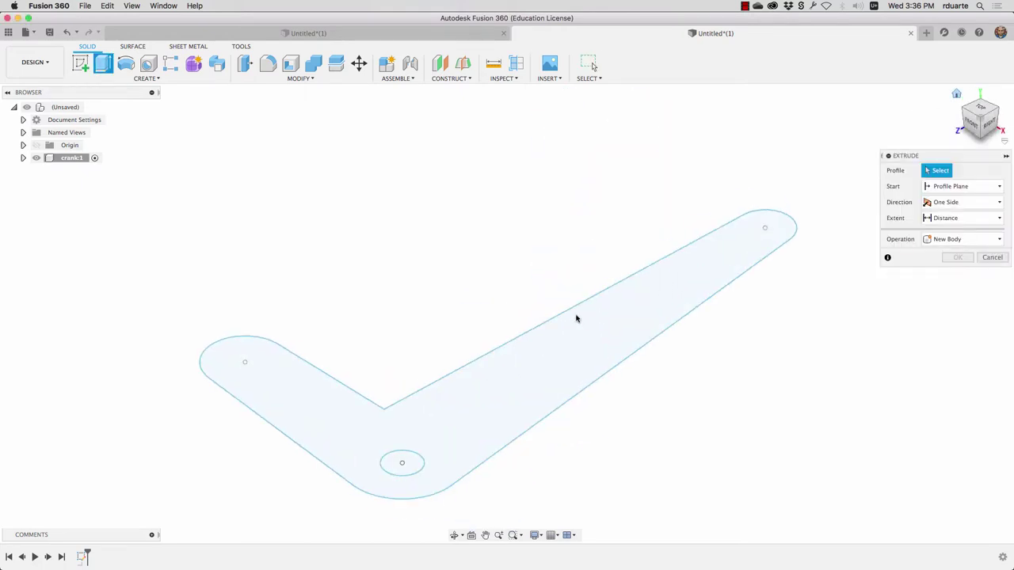
{"action": "left_click", "coordinate": [578, 317]}
{"action": "type", "text": "10"}
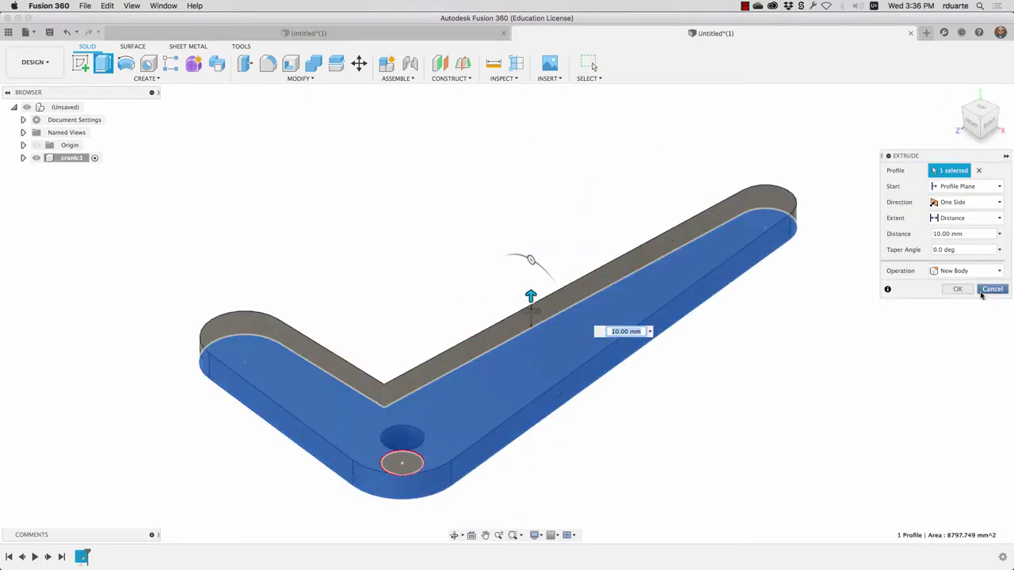
{"action": "left_click", "coordinate": [981, 293]}
{"action": "scroll", "coordinate": [744, 229], "scroll_direction": "down", "scroll_amount": 3}
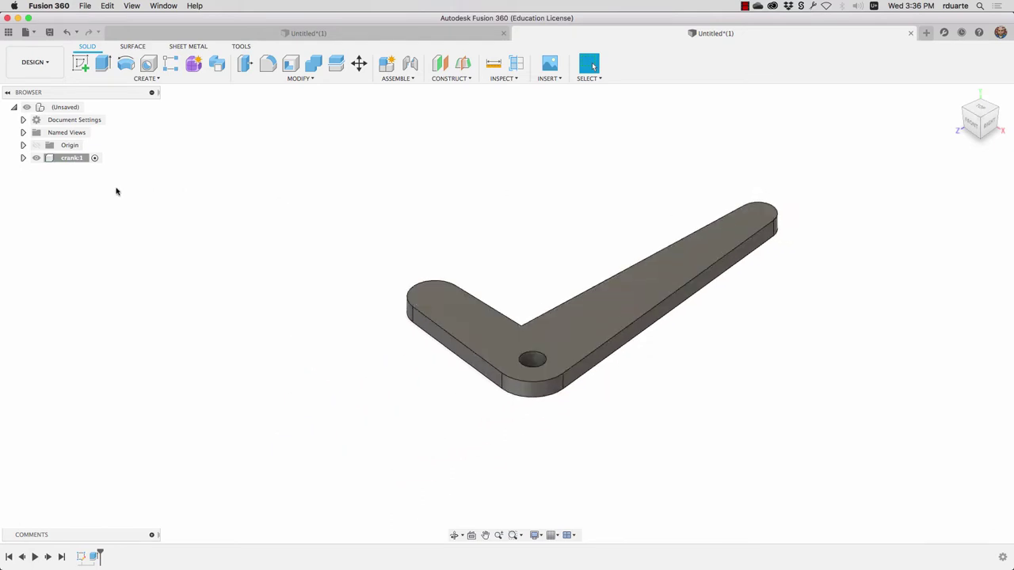
{"action": "left_click", "coordinate": [91, 107]}
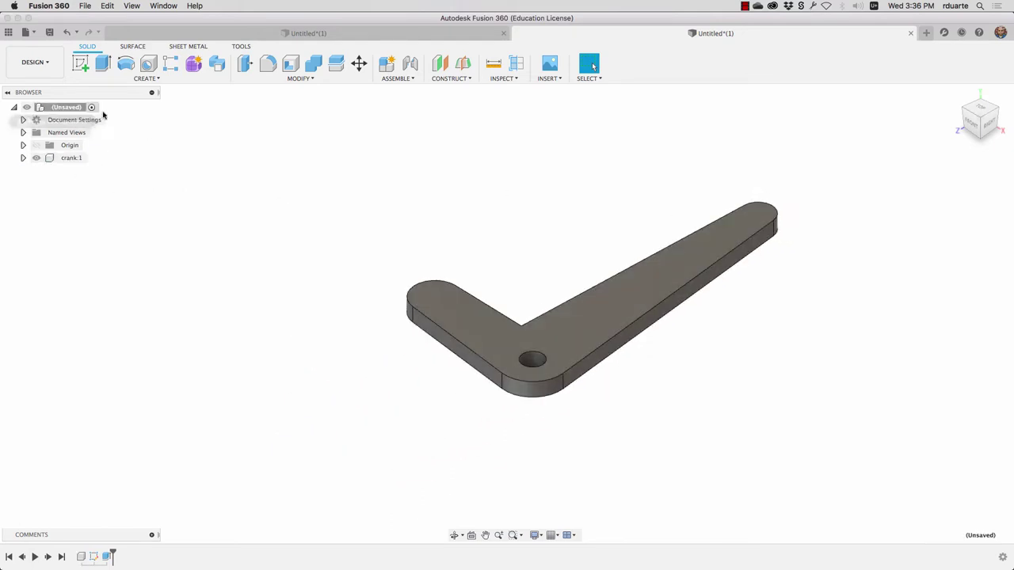
- Create a second new component named place
{"action": "left_click", "coordinate": [386, 76]}
{"action": "type", "text": "place"}
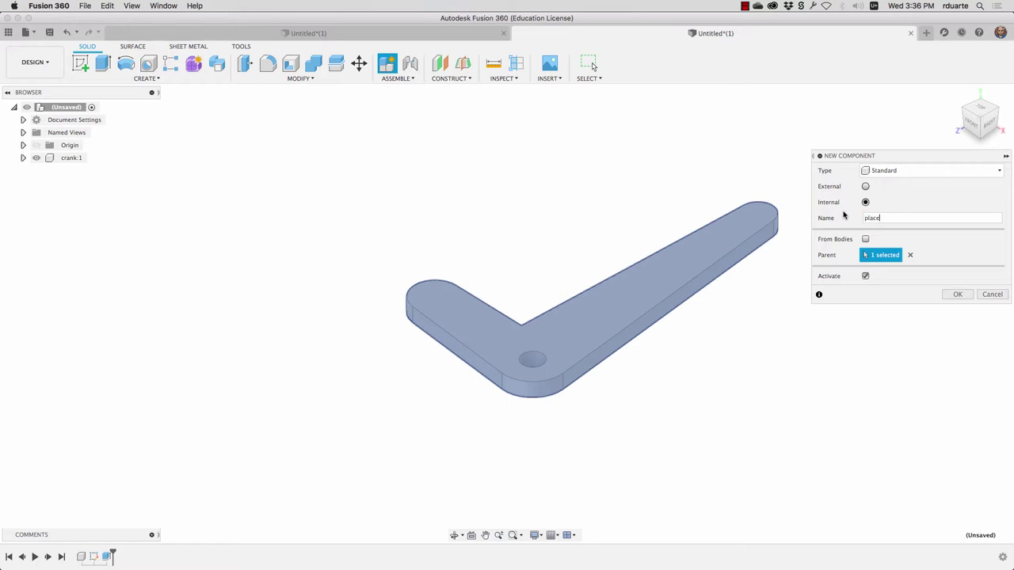
{"action": "key", "text": "Return"}
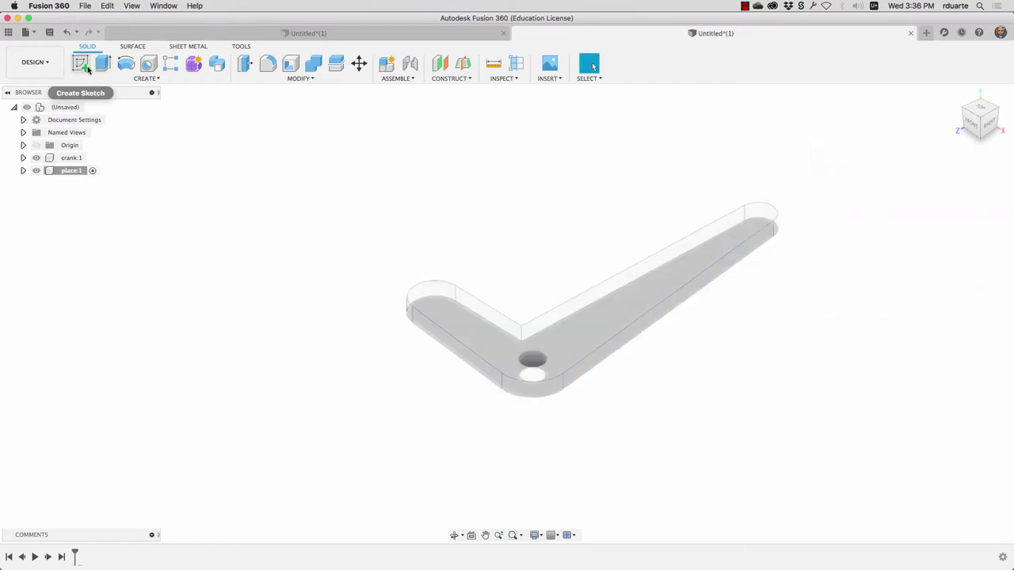
- Sketch on the ground plane a large rectangle enclosing the whole crank
{"action": "left_click", "coordinate": [80, 64]}
{"action": "left_click", "coordinate": [524, 393]}
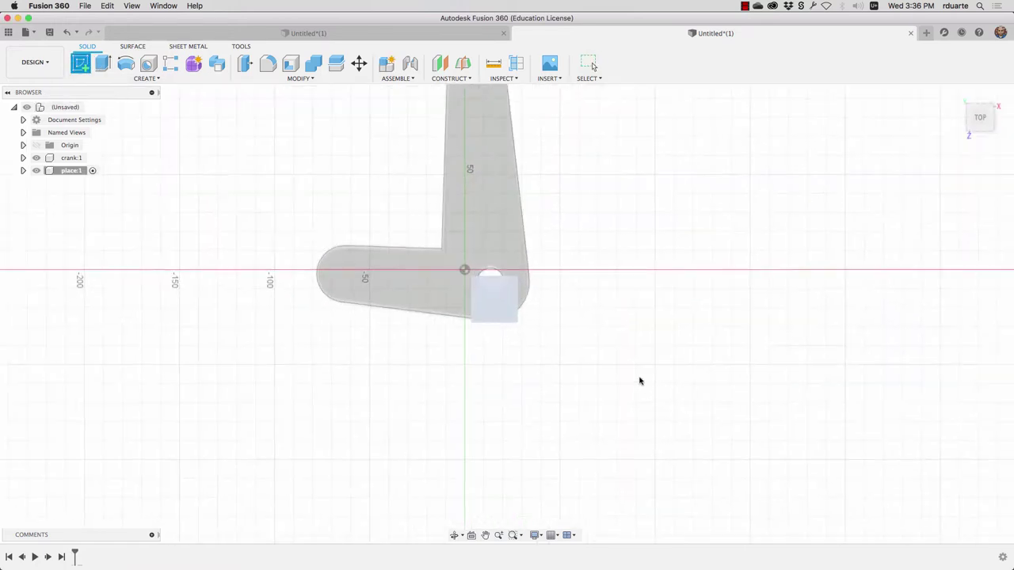
{"action": "scroll", "coordinate": [531, 465], "scroll_direction": "down", "scroll_amount": 2}
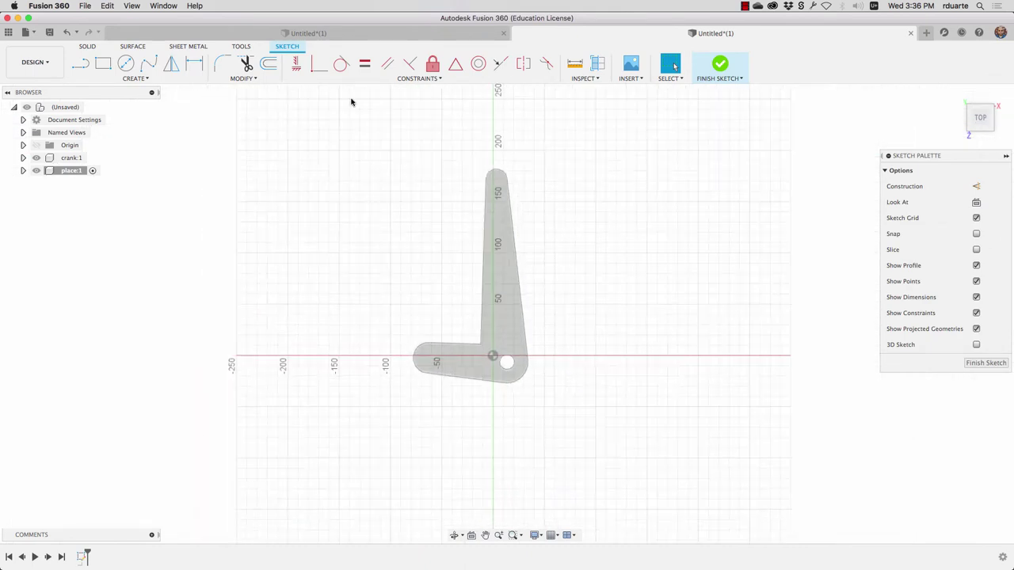
{"action": "left_click", "coordinate": [101, 68]}
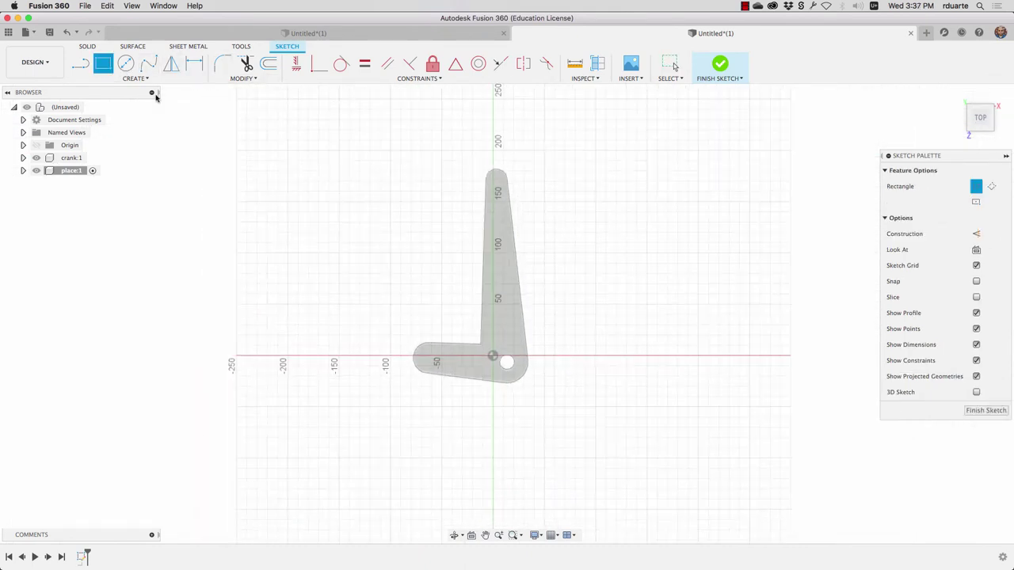
{"action": "left_click", "coordinate": [207, 137]}
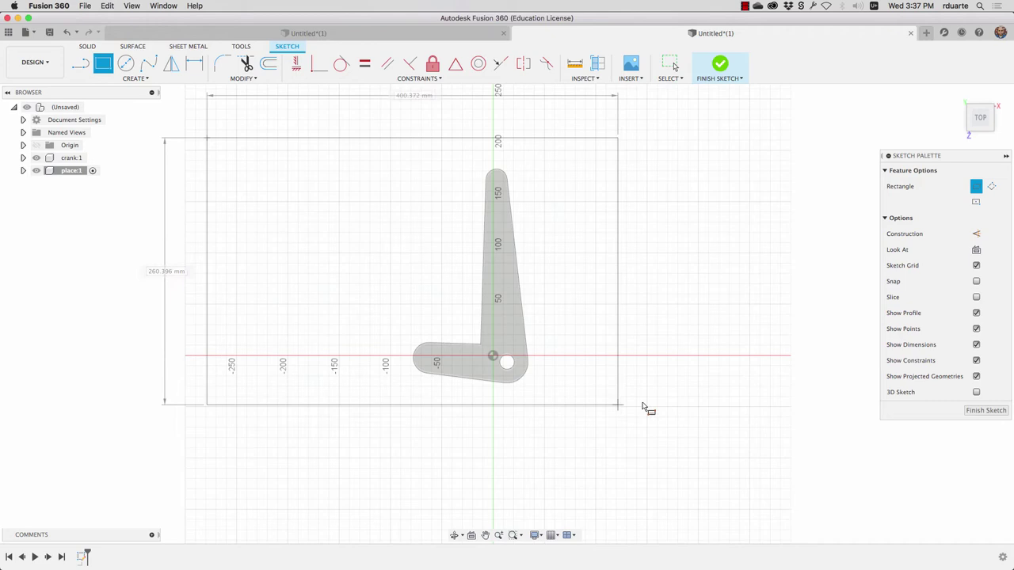
{"action": "left_click", "coordinate": [618, 405]}
{"action": "key", "text": "Escape"}
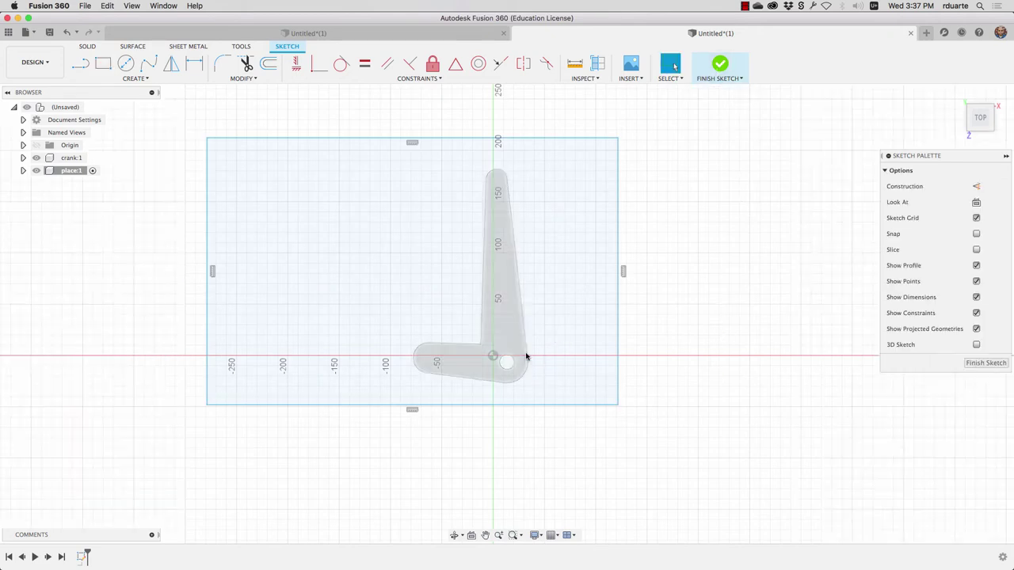
- Project the crank's pivot hole edge into the plate sketch and finish it
{"action": "key", "text": "p"}
{"action": "left_click", "coordinate": [521, 370]}
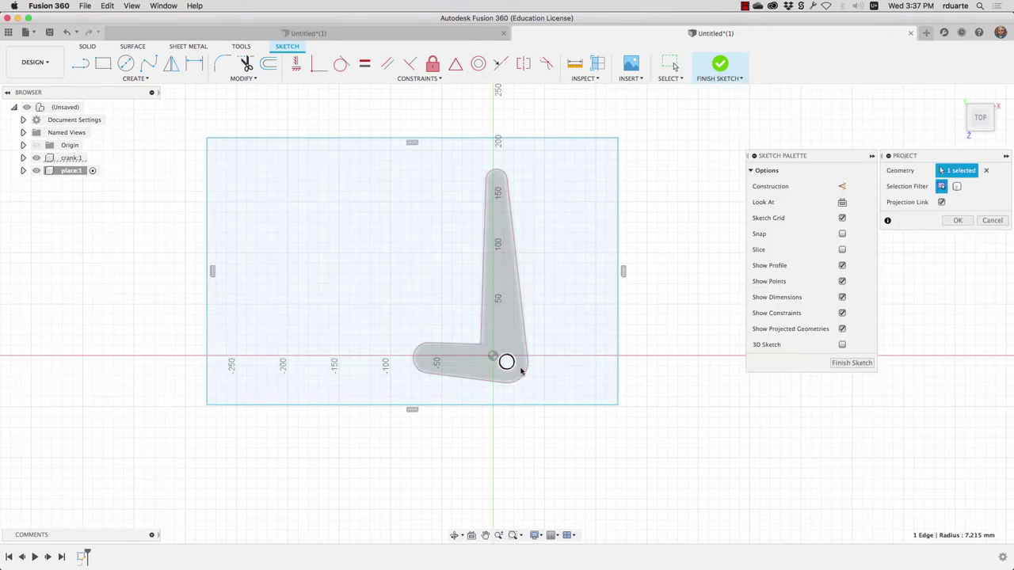
{"action": "left_click", "coordinate": [958, 221]}
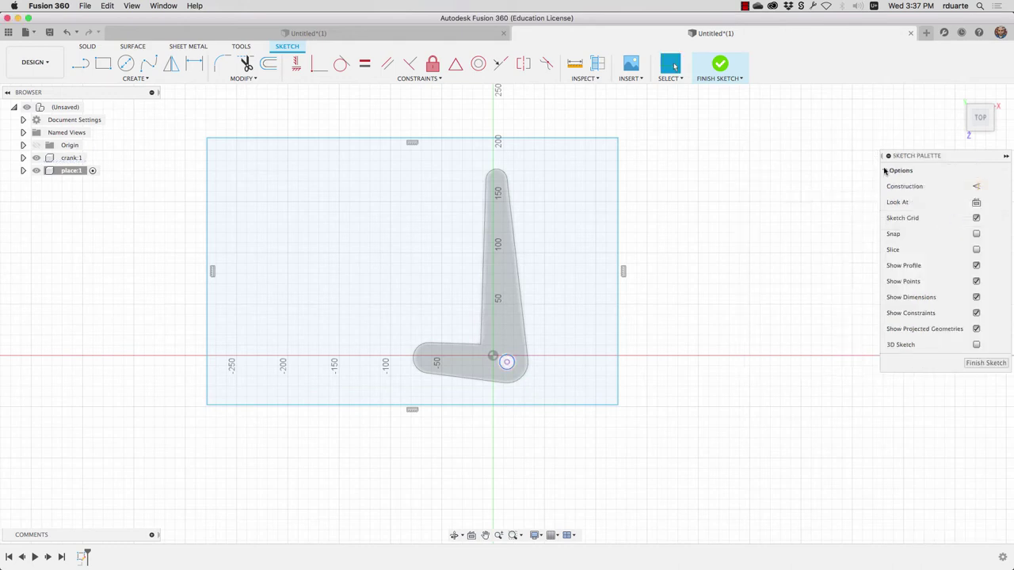
{"action": "left_click", "coordinate": [720, 67]}
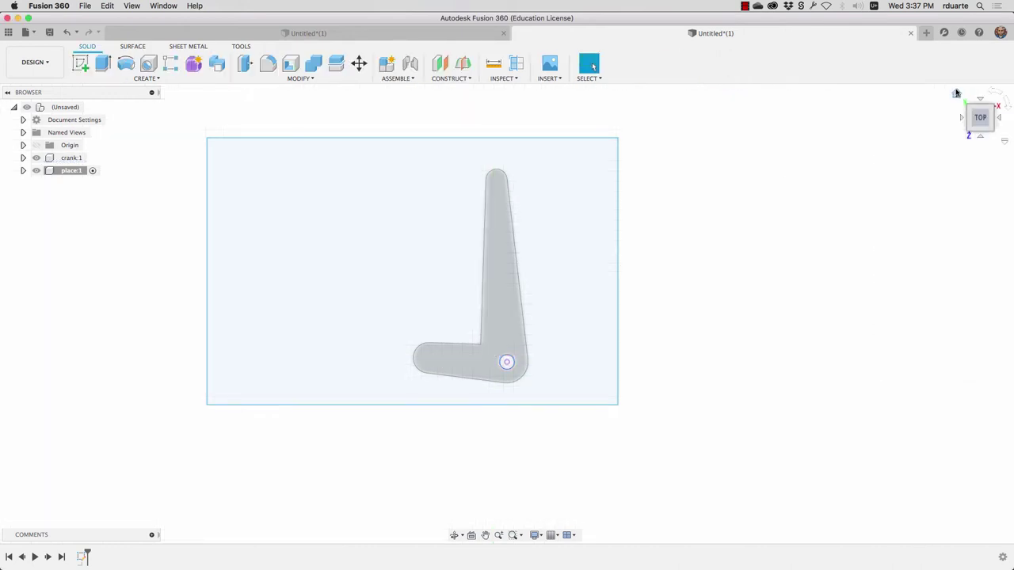
- Extrude the rectangle 10 mm downward into a plate beneath the crank
{"action": "left_click", "coordinate": [956, 93]}
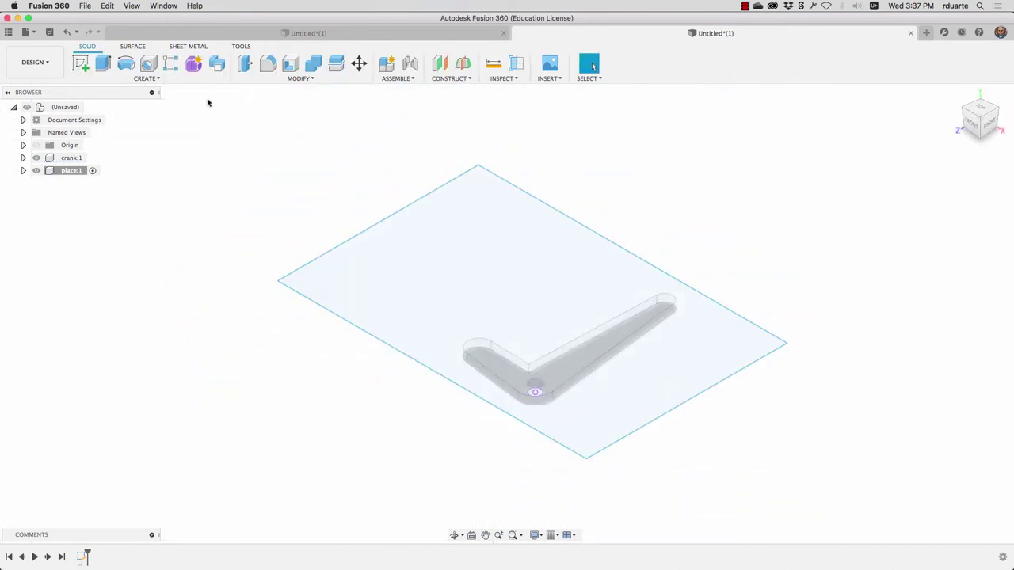
{"action": "left_click", "coordinate": [103, 64]}
{"action": "left_click", "coordinate": [485, 313]}
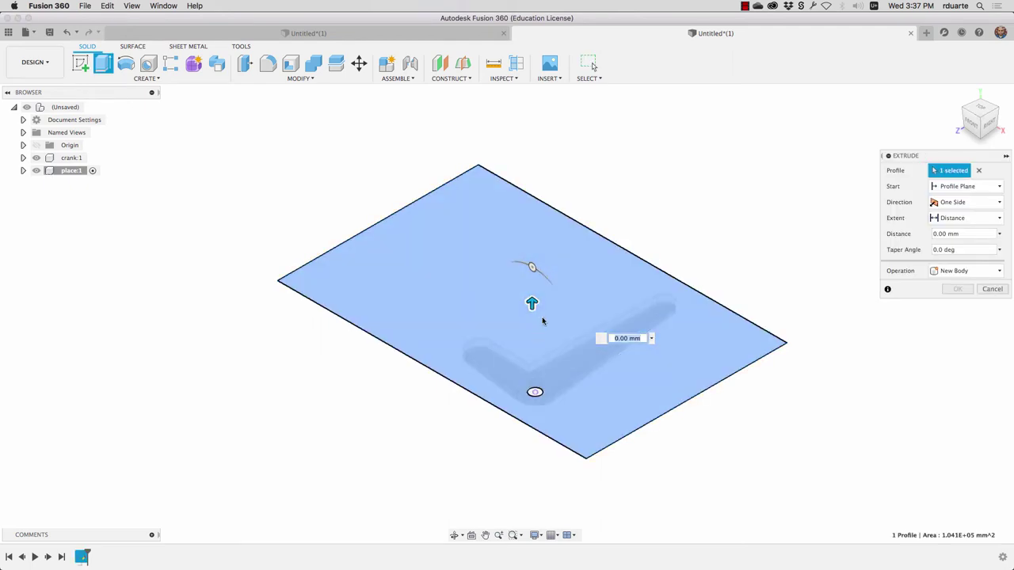
{"action": "left_click_drag", "start_coordinate": [531, 303], "coordinate": [531, 336]}
{"action": "left_click", "coordinate": [952, 290]}
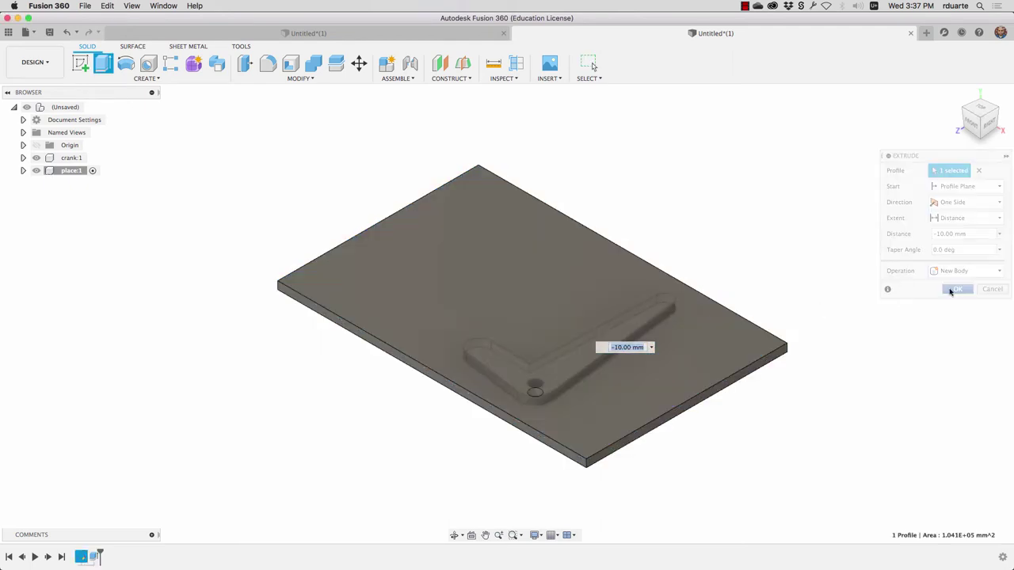
{"action": "left_click", "coordinate": [108, 67]}
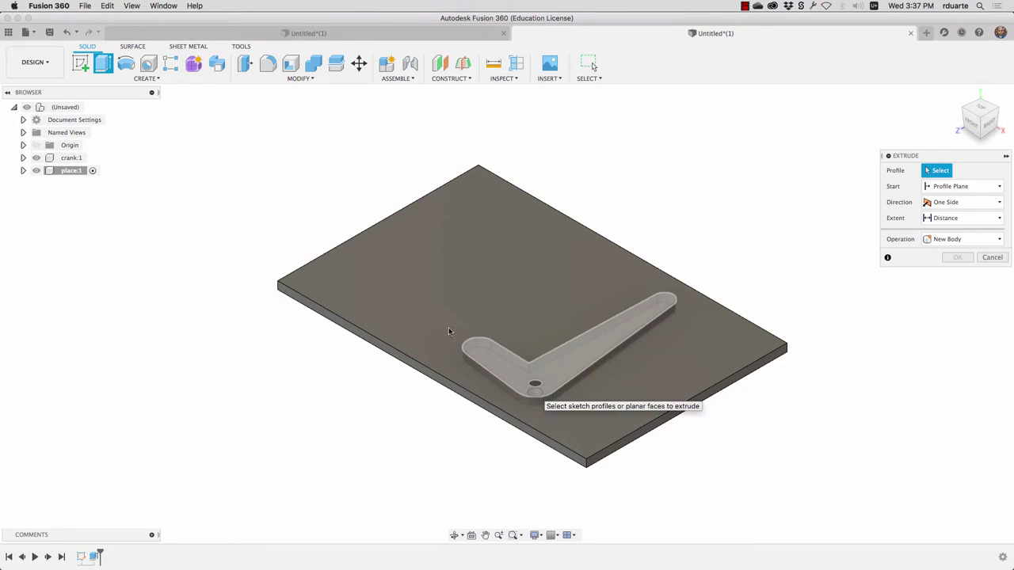
- Hide the crank and make the place component's circle sketch visible
{"action": "left_click", "coordinate": [36, 157]}
{"action": "middle_click_drag", "start_coordinate": [542, 383], "coordinate": [530, 446], "text": "shift"}
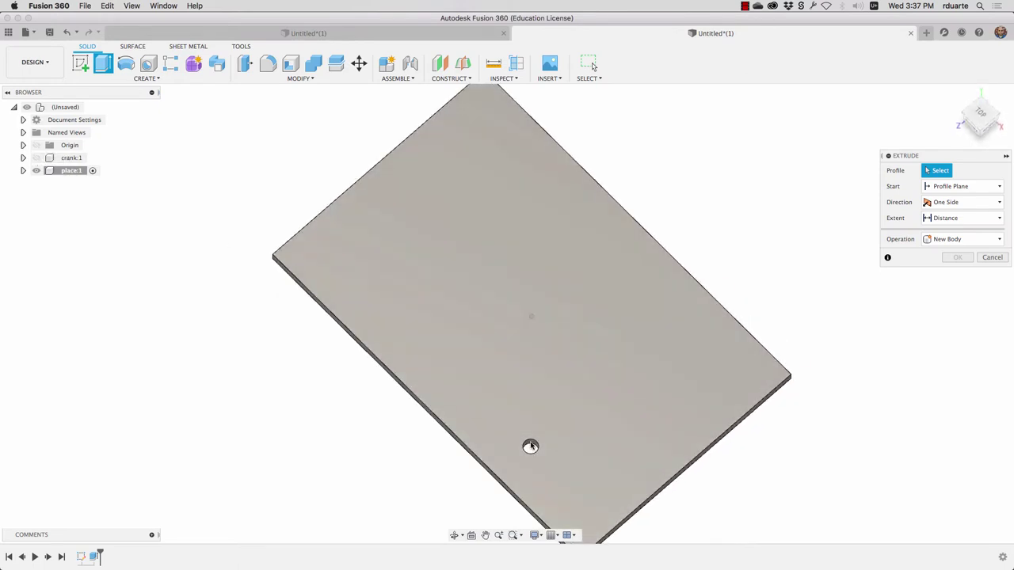
{"action": "left_click", "coordinate": [23, 171]}
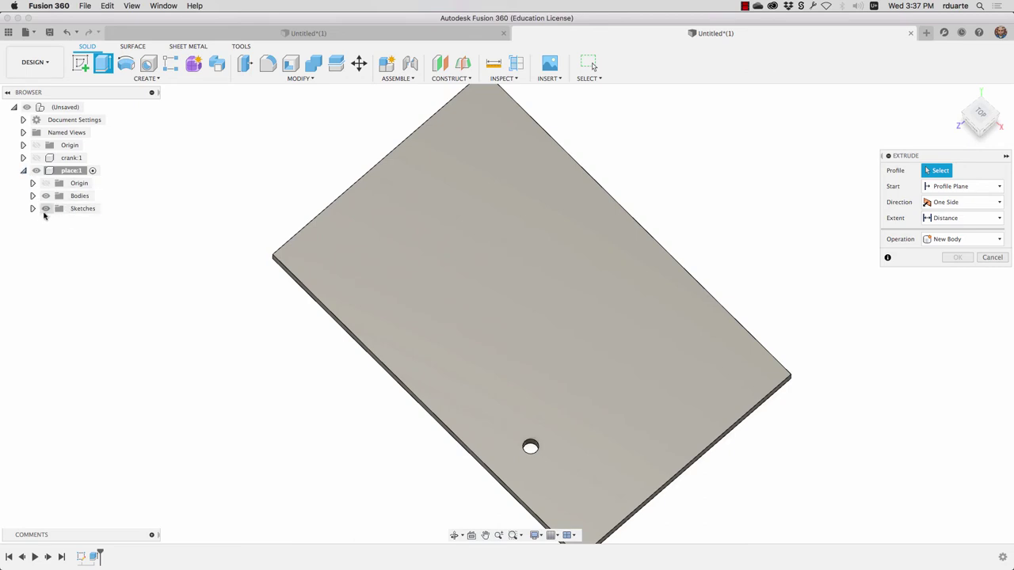
{"action": "left_click", "coordinate": [57, 222]}
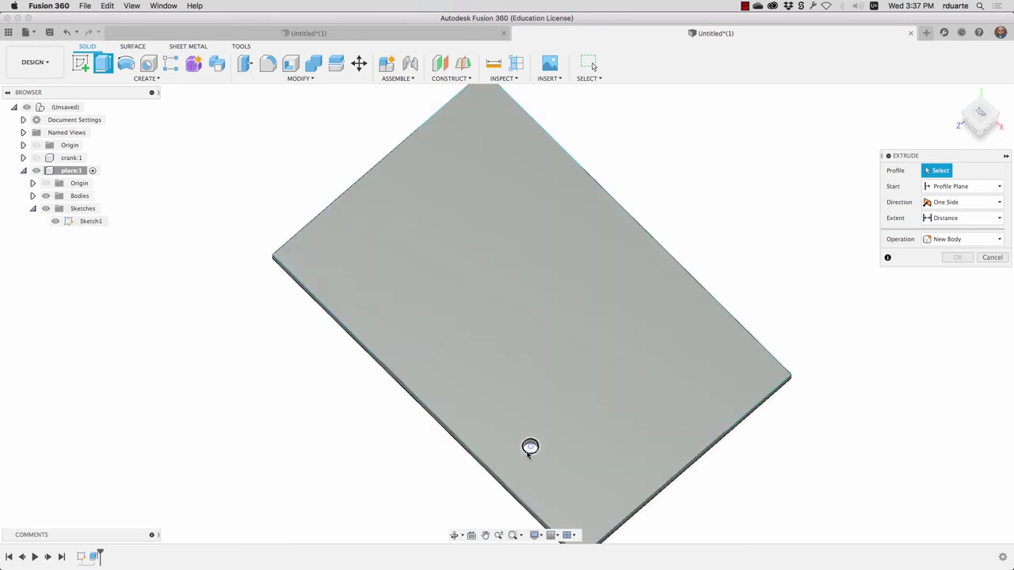
- Extrude the projected circle 20 mm upward with Two Sides direction
{"action": "left_click", "coordinate": [530, 446]}
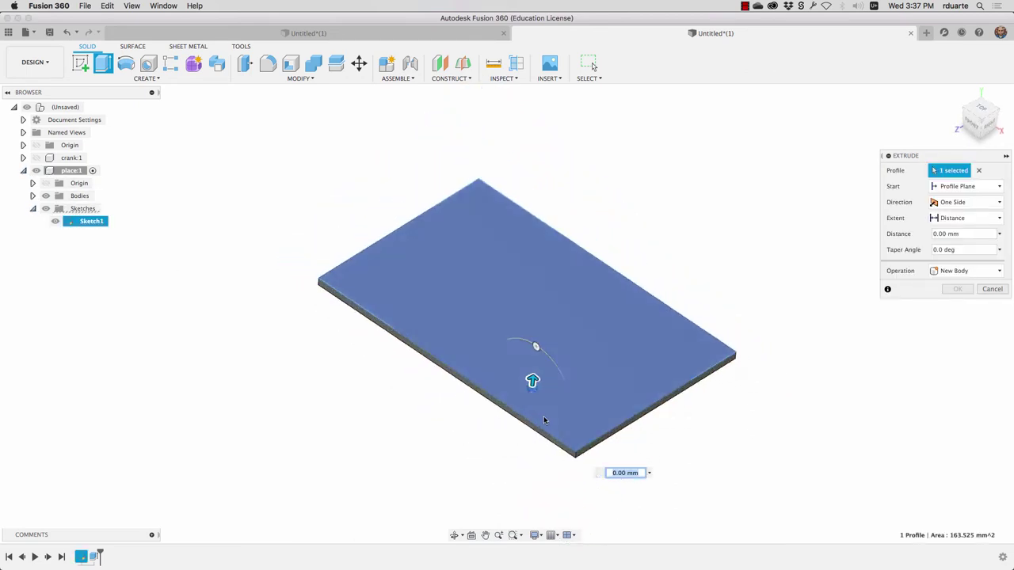
{"action": "left_click_drag", "start_coordinate": [531, 368], "coordinate": [534, 356]}
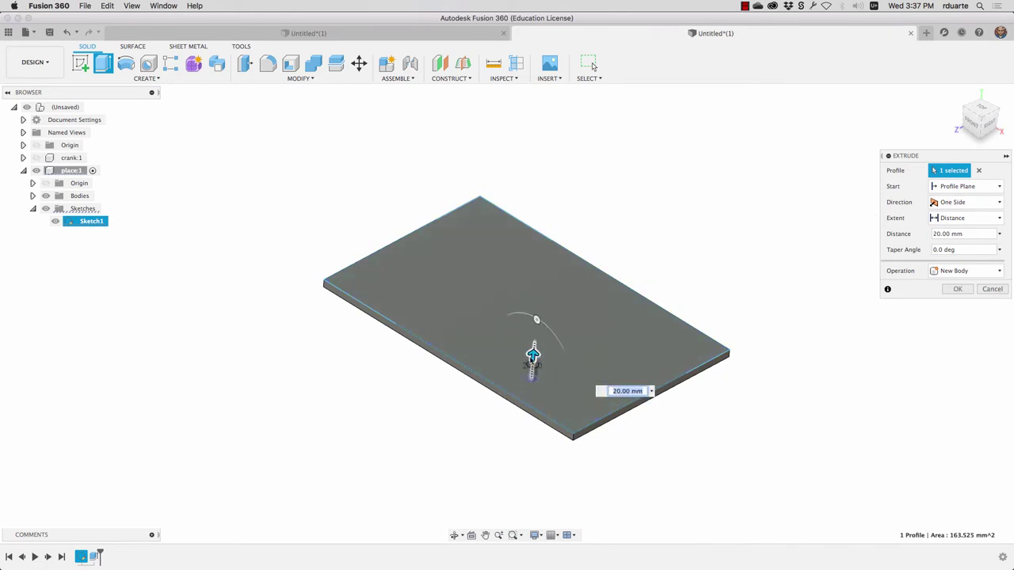
{"action": "left_click", "coordinate": [968, 202]}
{"action": "left_click", "coordinate": [969, 225]}
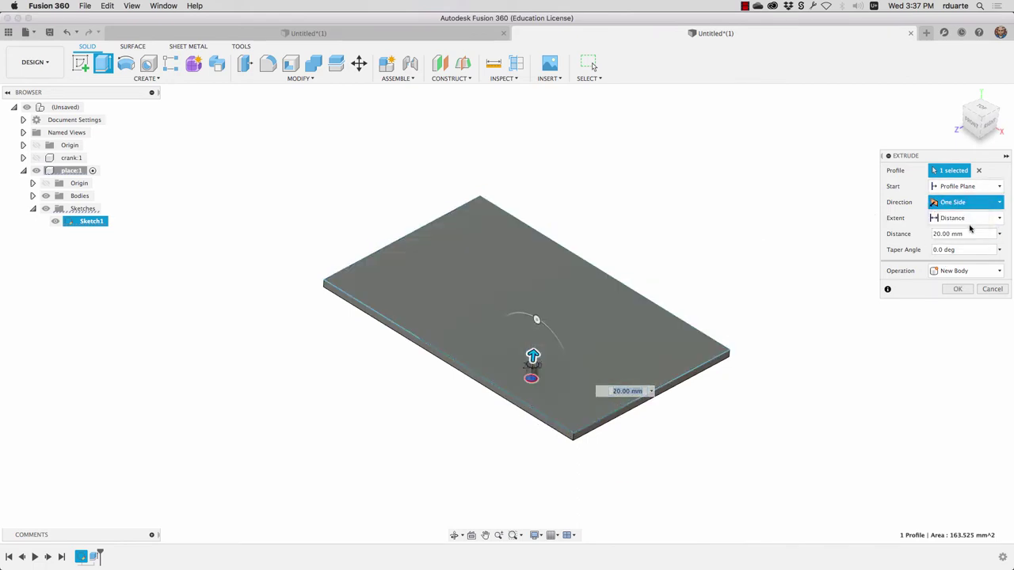
- Set the pin's second side to 10 mm downward and confirm the joined extrusion
{"action": "middle_click_drag", "start_coordinate": [755, 279], "coordinate": [565, 327], "text": "shift"}
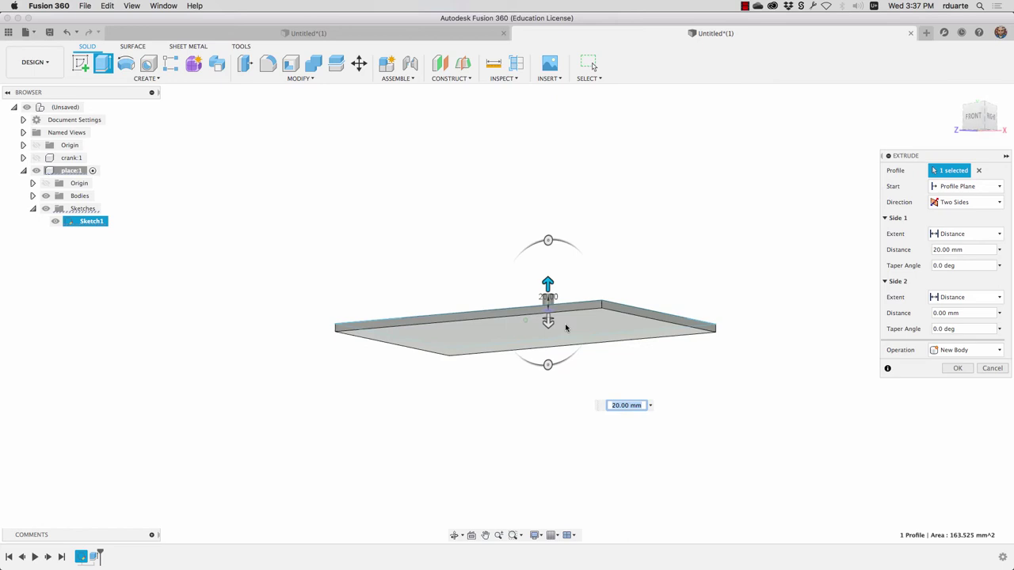
{"action": "left_click_drag", "start_coordinate": [574, 327], "coordinate": [582, 341]}
{"action": "middle_click_drag", "start_coordinate": [583, 341], "coordinate": [766, 345], "text": "shift"}
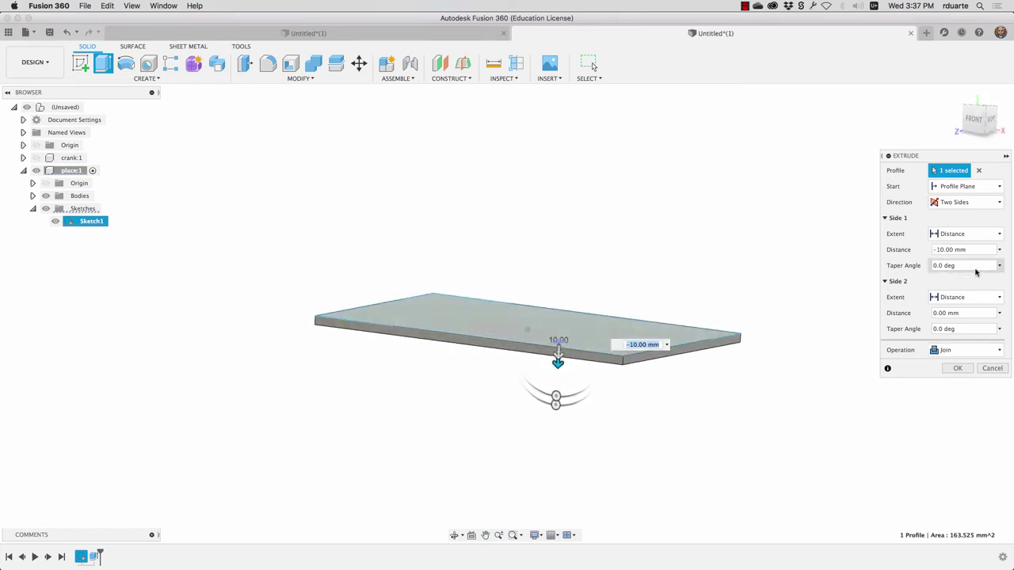
{"action": "middle_click_drag", "start_coordinate": [629, 391], "coordinate": [584, 385], "text": "shift"}
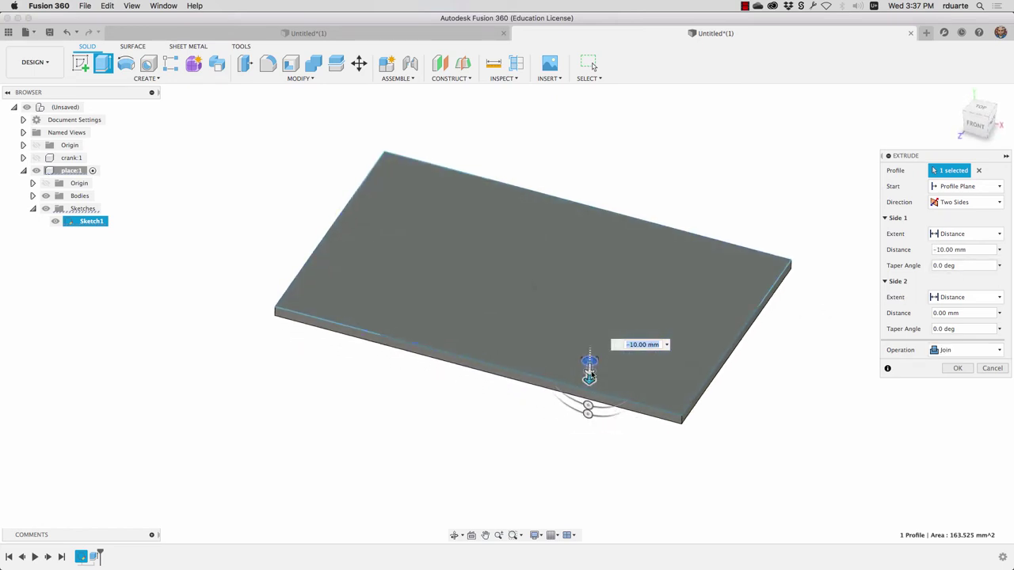
{"action": "left_click_drag", "start_coordinate": [584, 385], "coordinate": [592, 343]}
{"action": "middle_click_drag", "start_coordinate": [595, 343], "coordinate": [674, 367], "text": "shift"}
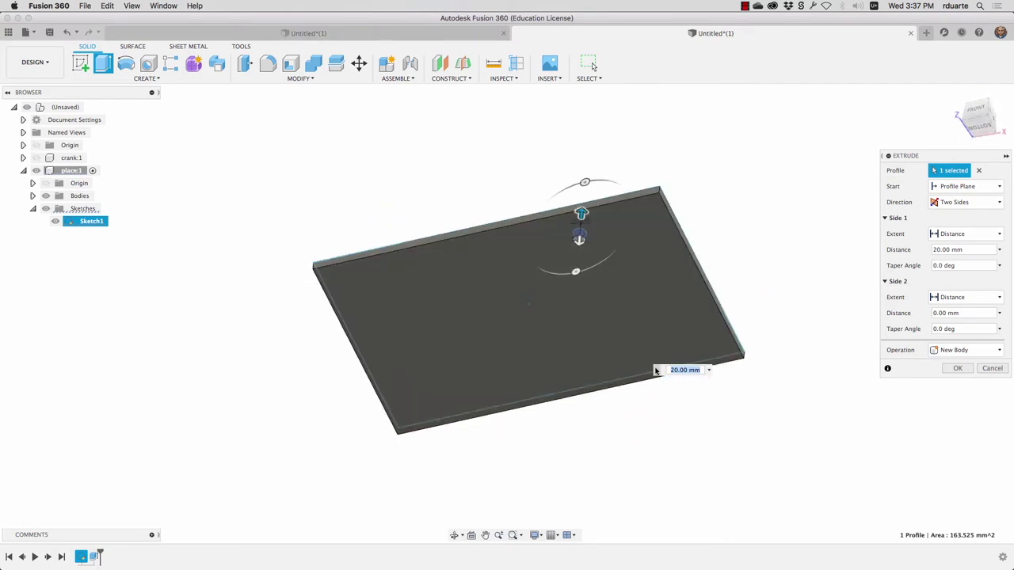
{"action": "scroll", "coordinate": [629, 301], "scroll_direction": "up", "scroll_amount": 3}
{"action": "left_click_drag", "start_coordinate": [691, 166], "coordinate": [697, 178]}
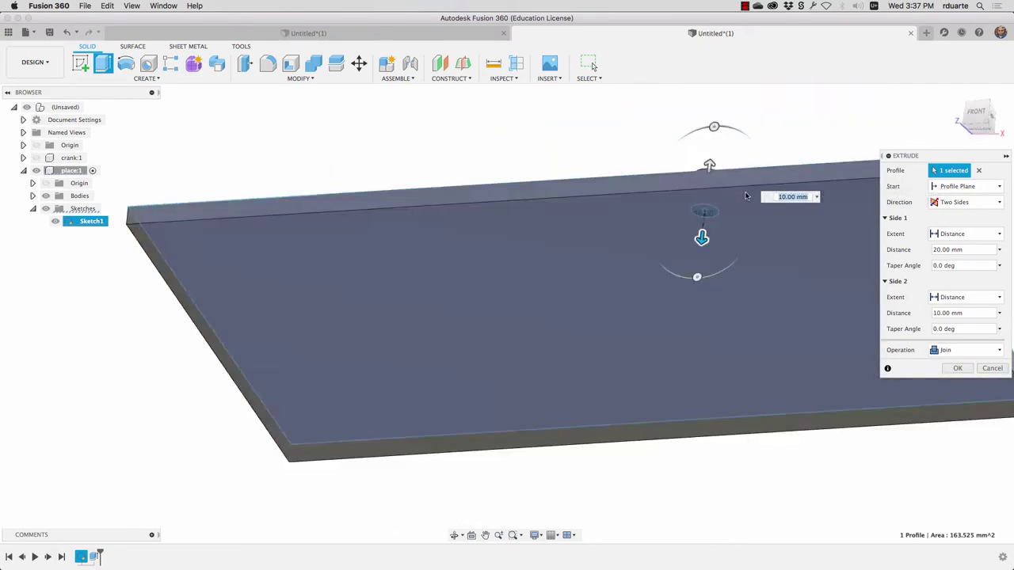
{"action": "middle_click_drag", "start_coordinate": [697, 178], "coordinate": [697, 396], "text": "shift"}
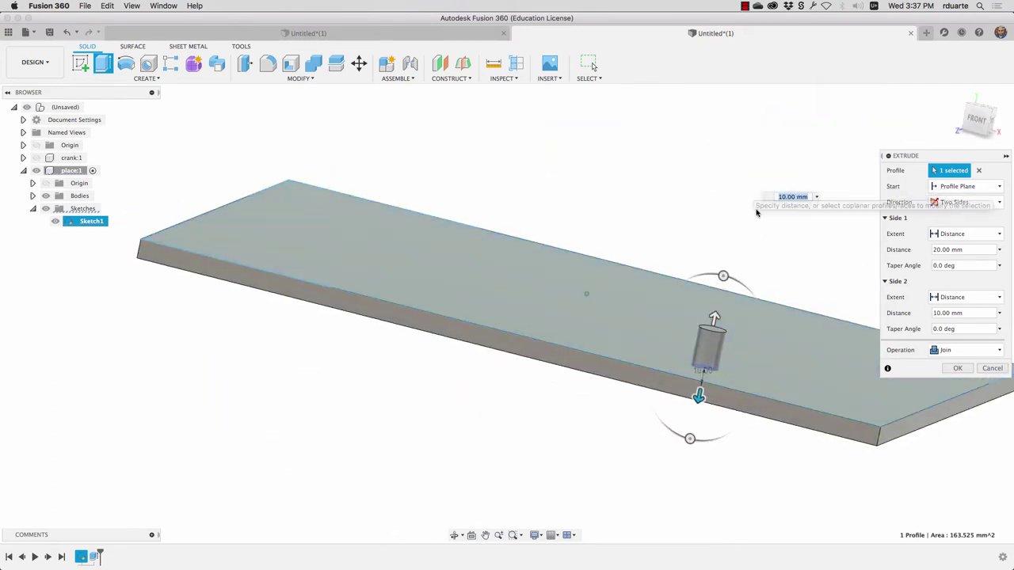
{"action": "left_click", "coordinate": [958, 368]}
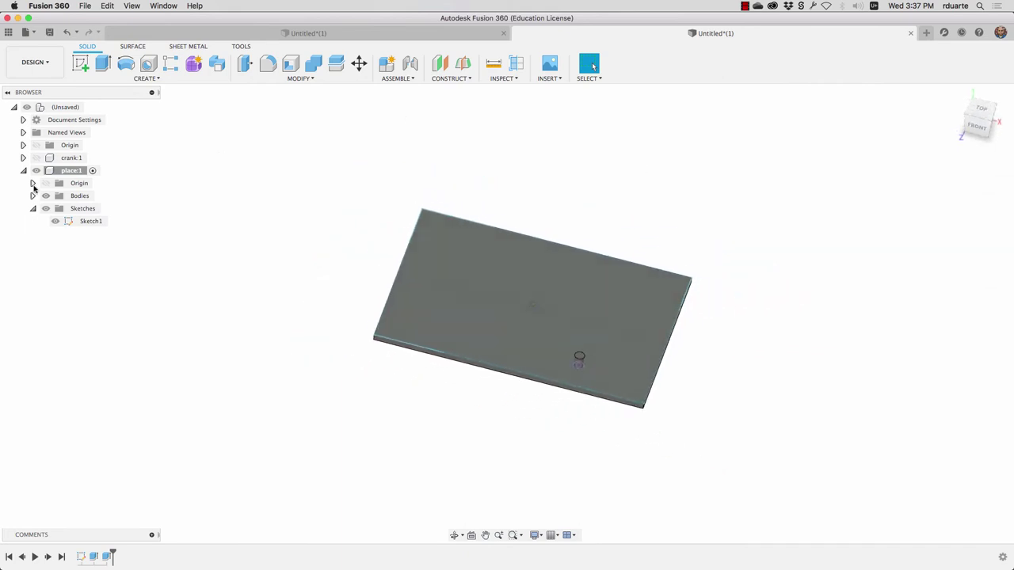
- Show the crank again, activate the root assembly, and turn on component colour cycling
{"action": "left_click", "coordinate": [37, 159]}
{"action": "left_click", "coordinate": [91, 107]}
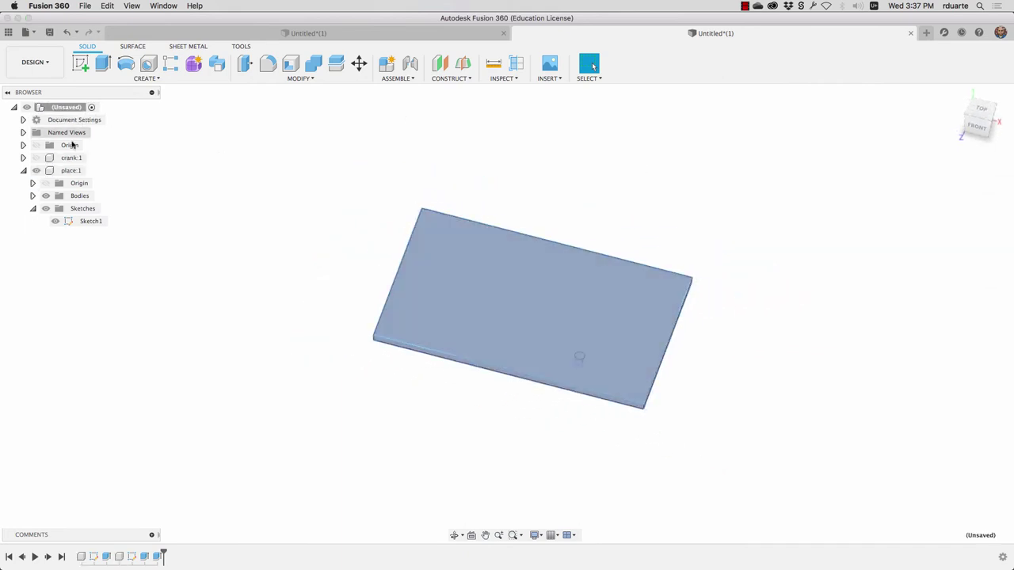
{"action": "mouse_move", "coordinate": [530, 306]}
{"action": "middle_mouse_down", "text": "shift"}
{"action": "mouse_move", "coordinate": [721, 210]}
{"action": "mouse_move", "coordinate": [562, 420]}
{"action": "mouse_move", "coordinate": [500, 251]}
{"action": "middle_mouse_up", "text": "shift"}
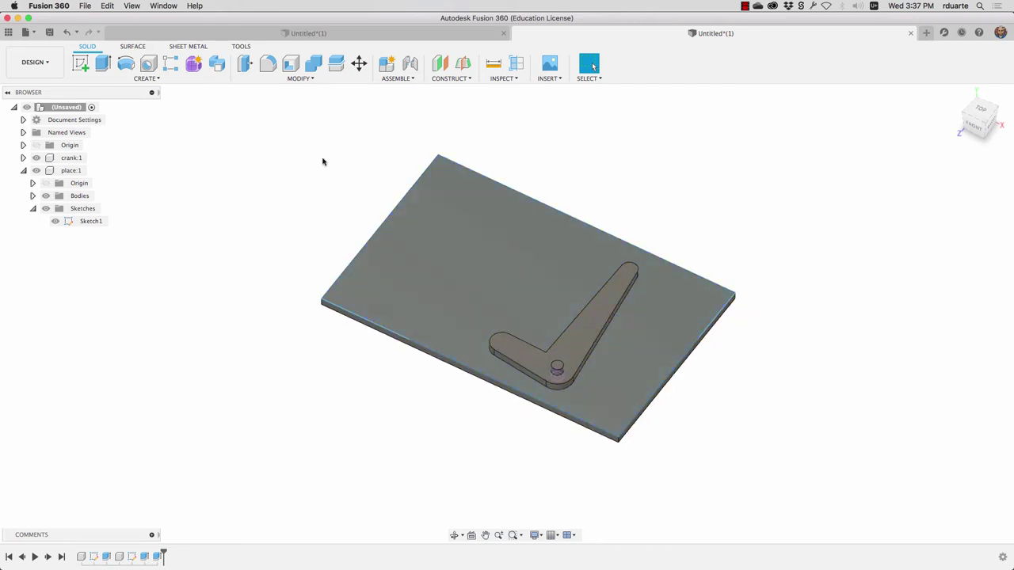
{"action": "left_click", "coordinate": [450, 78]}
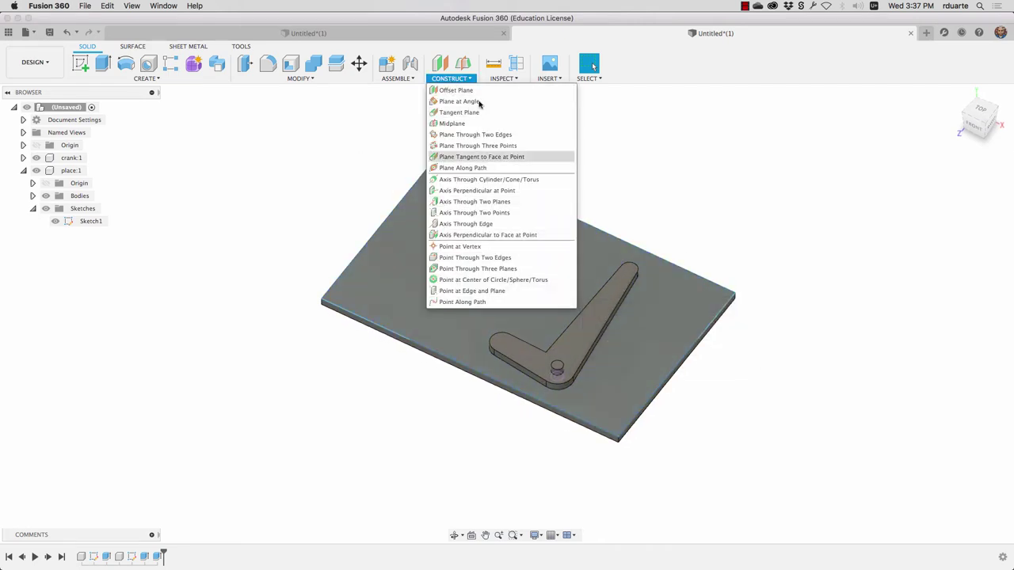
{"action": "left_click", "coordinate": [501, 79]}
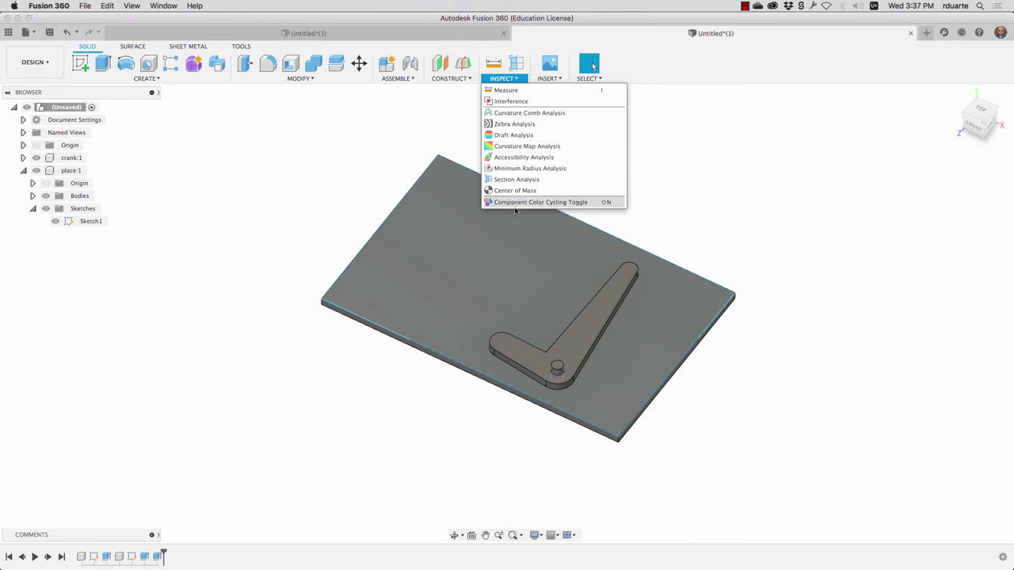
{"action": "left_click", "coordinate": [538, 203]}
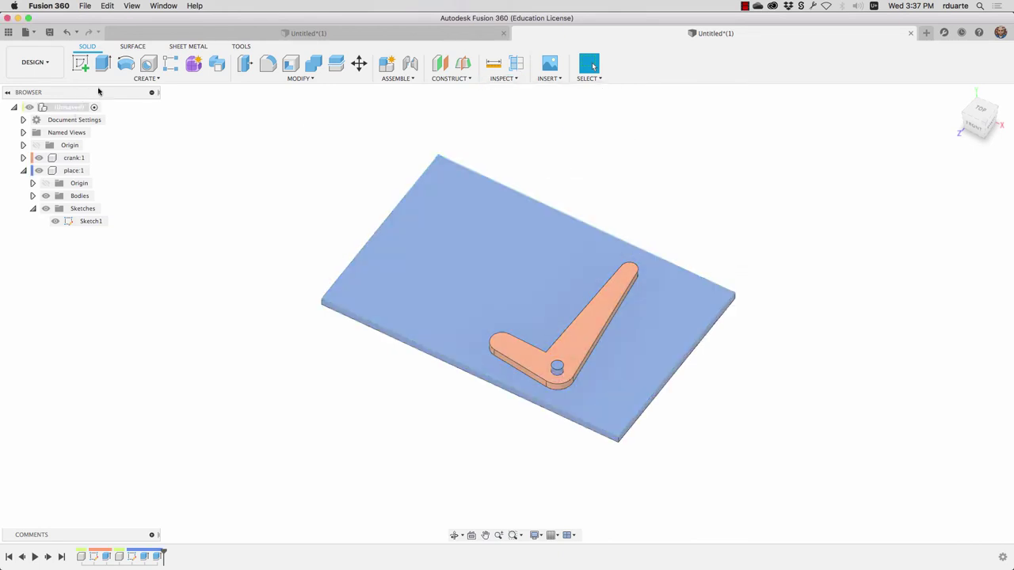
- Add a revolute as-built joint between crank and plate, centred on the pin
{"action": "left_click", "coordinate": [396, 79]}
{"action": "left_click", "coordinate": [397, 113]}
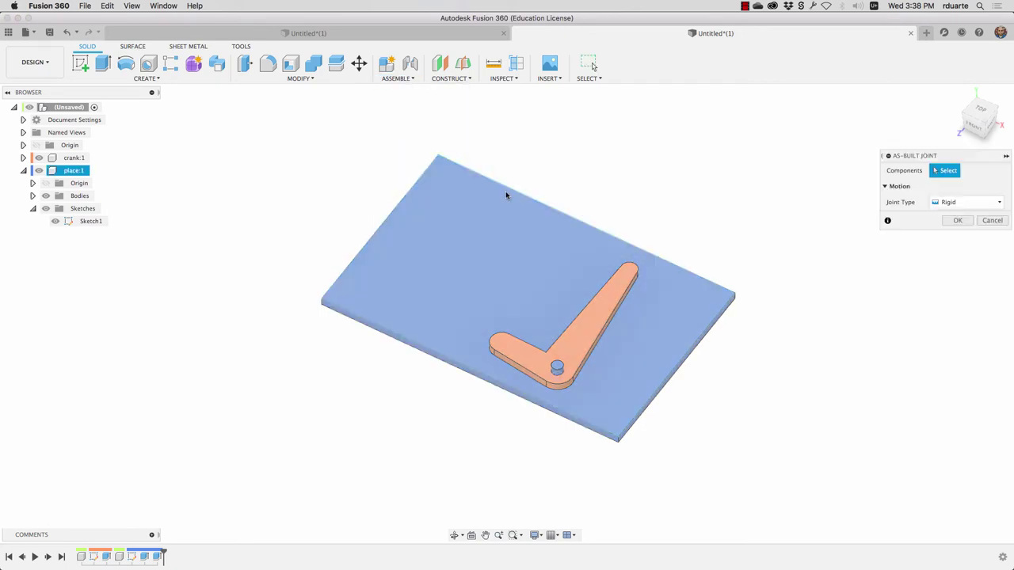
{"action": "left_click", "coordinate": [968, 202]}
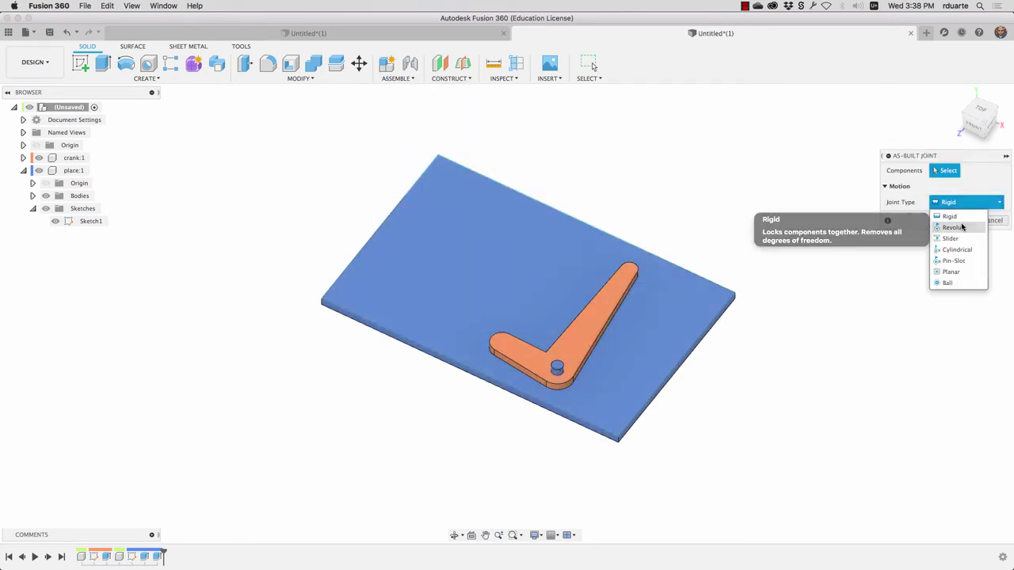
{"action": "left_click", "coordinate": [962, 227]}
{"action": "left_click", "coordinate": [556, 354]}
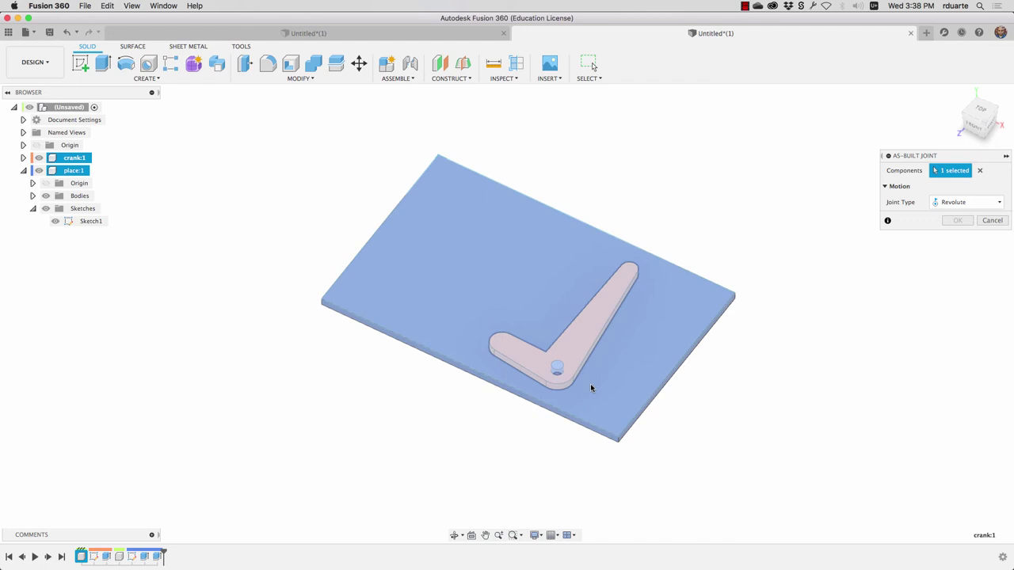
{"action": "left_click", "coordinate": [585, 382]}
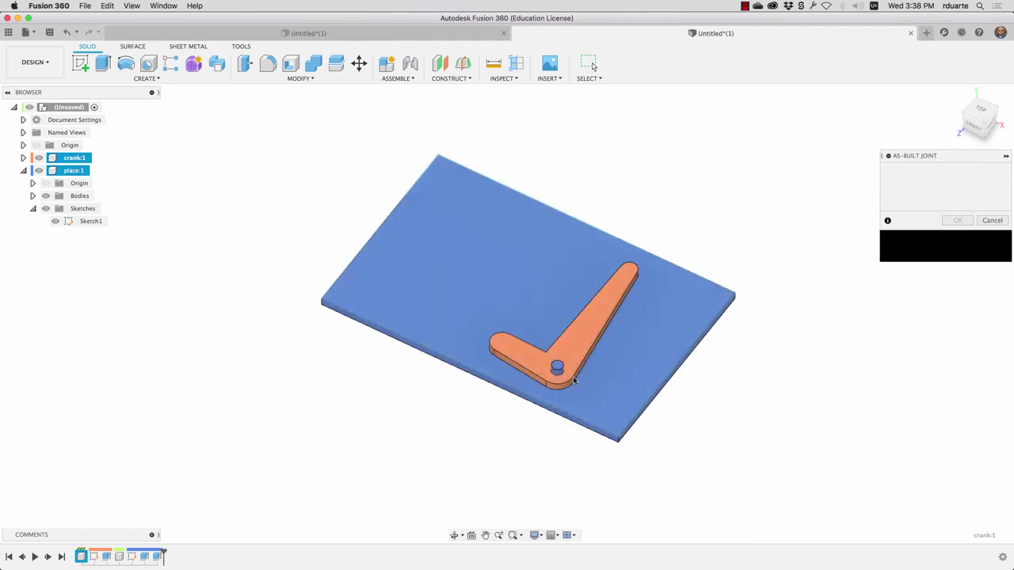
{"action": "left_click", "coordinate": [557, 367]}
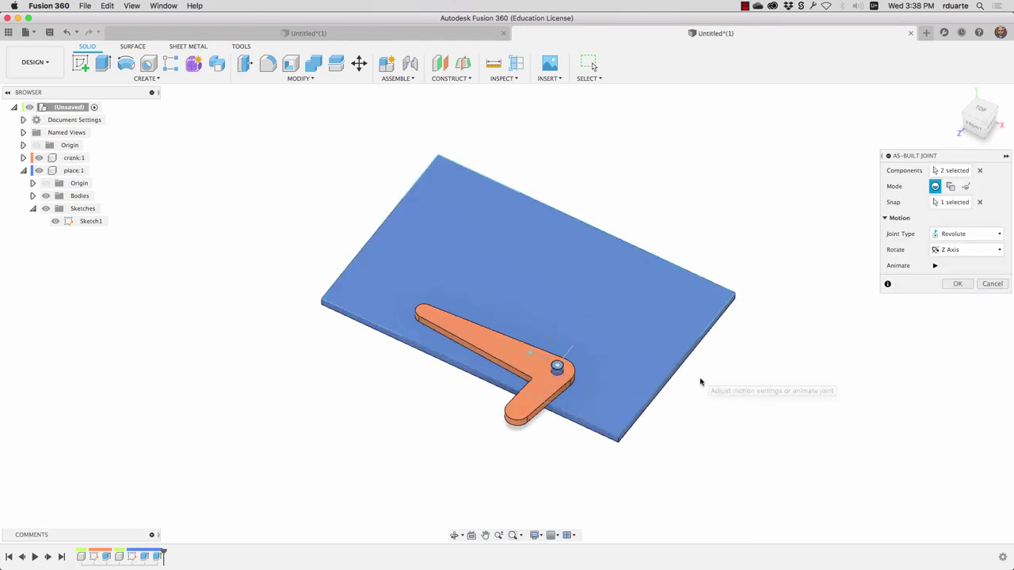
{"action": "left_click", "coordinate": [957, 286]}
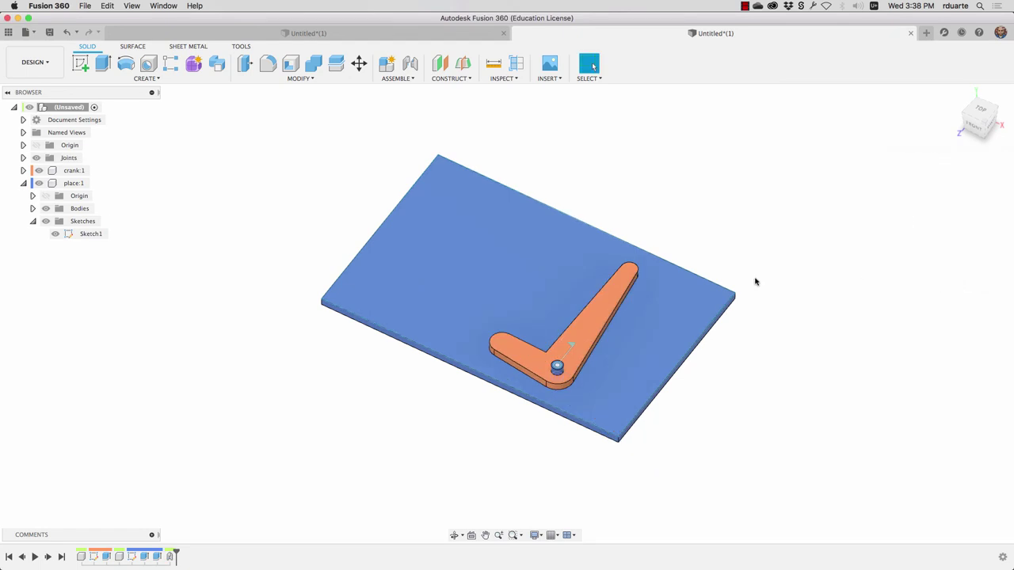
- Test the revolute joint by swinging the crank about the pin, returning near zero degrees
{"action": "double_click", "coordinate": [570, 347]}
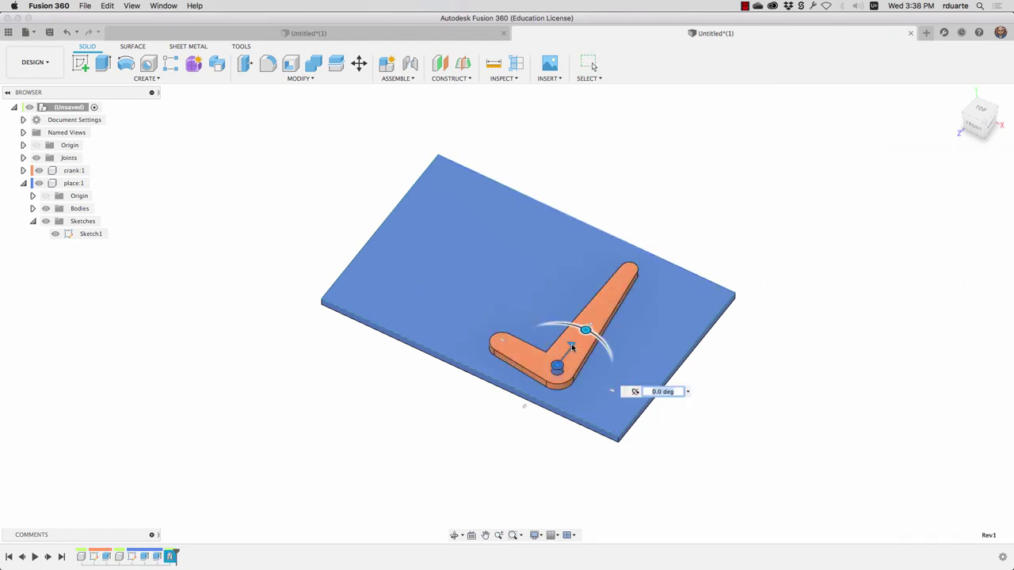
{"action": "mouse_move", "coordinate": [586, 329]}
{"action": "left_mouse_down"}
{"action": "mouse_move", "coordinate": [560, 328]}
{"action": "mouse_move", "coordinate": [600, 340]}
{"action": "mouse_move", "coordinate": [557, 320]}
{"action": "mouse_move", "coordinate": [591, 253]}
{"action": "left_mouse_up"}
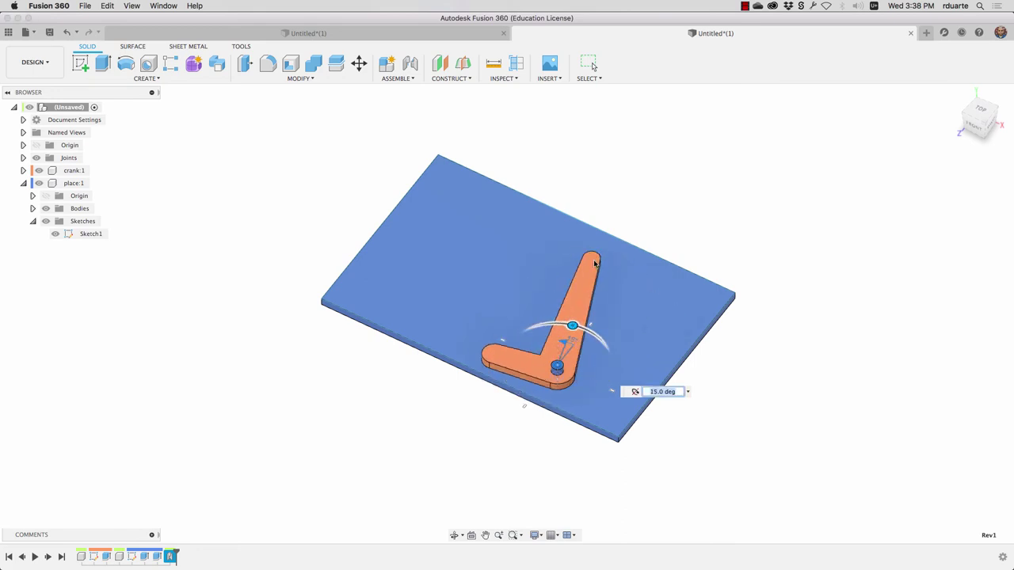
{"action": "mouse_move", "coordinate": [589, 325]}
{"action": "left_mouse_down"}
{"action": "mouse_move", "coordinate": [571, 324]}
{"action": "mouse_move", "coordinate": [602, 340]}
{"action": "mouse_move", "coordinate": [579, 329]}
{"action": "left_mouse_up"}
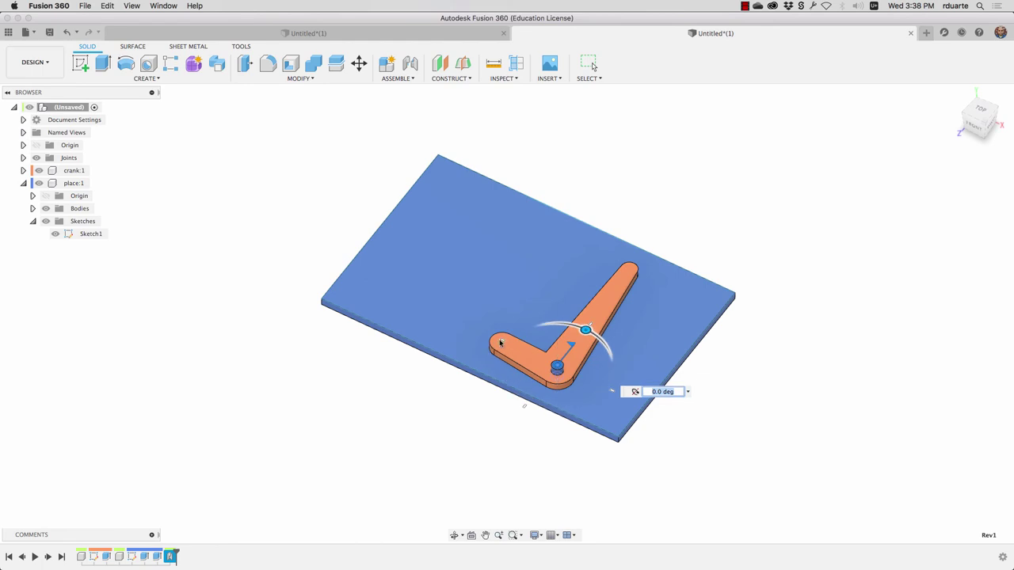
{"action": "mouse_move", "coordinate": [586, 330]}
{"action": "left_mouse_down"}
{"action": "mouse_move", "coordinate": [573, 324]}
{"action": "mouse_move", "coordinate": [595, 335]}
{"action": "mouse_move", "coordinate": [587, 327]}
{"action": "left_mouse_up"}
{"action": "key", "text": "Escape"}
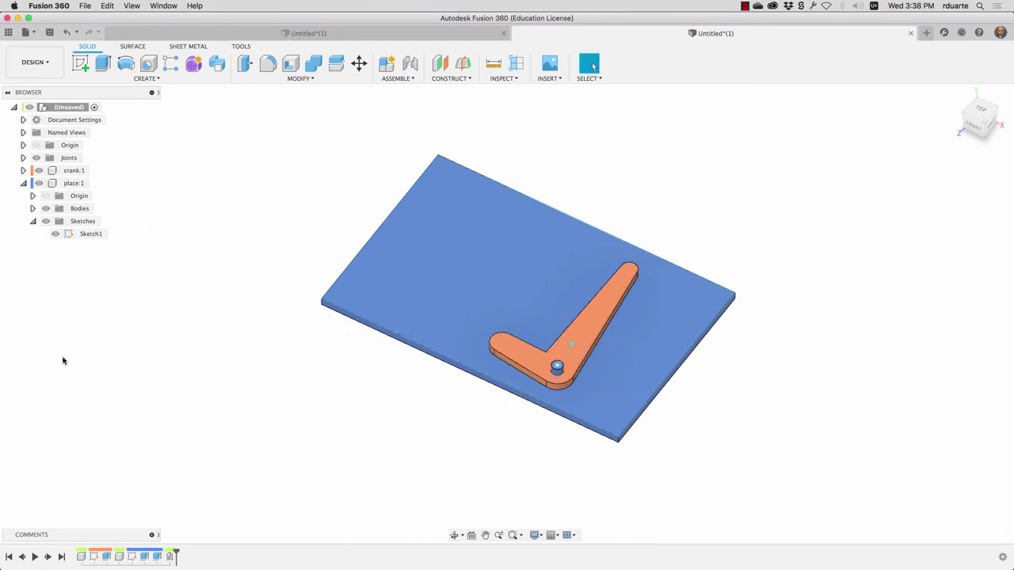
- Edit the crank sketch, dragging the long arm's top arc upward to lengthen it
{"action": "double_click", "coordinate": [94, 557]}
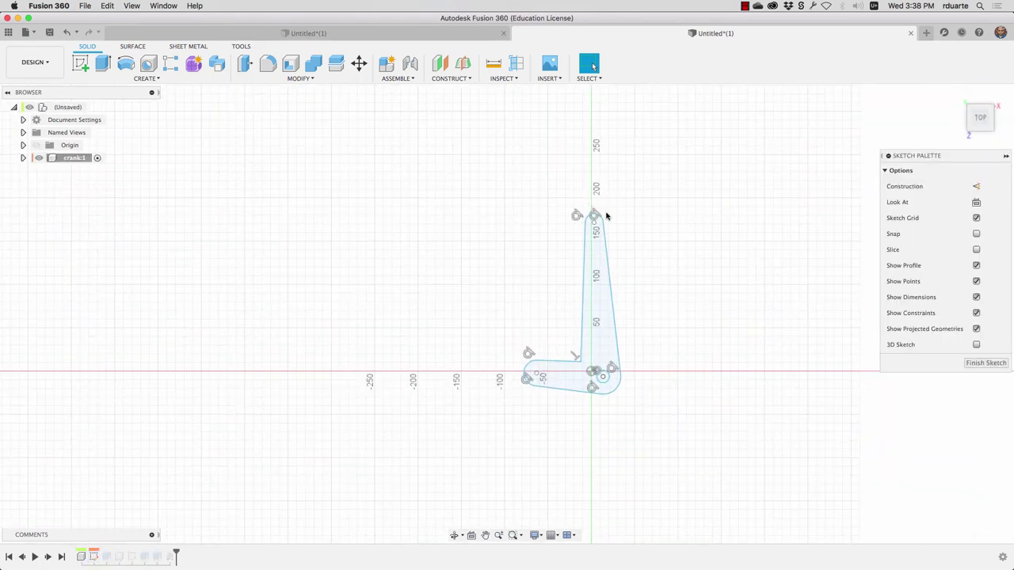
{"action": "left_click_drag", "start_coordinate": [595, 215], "coordinate": [593, 97]}
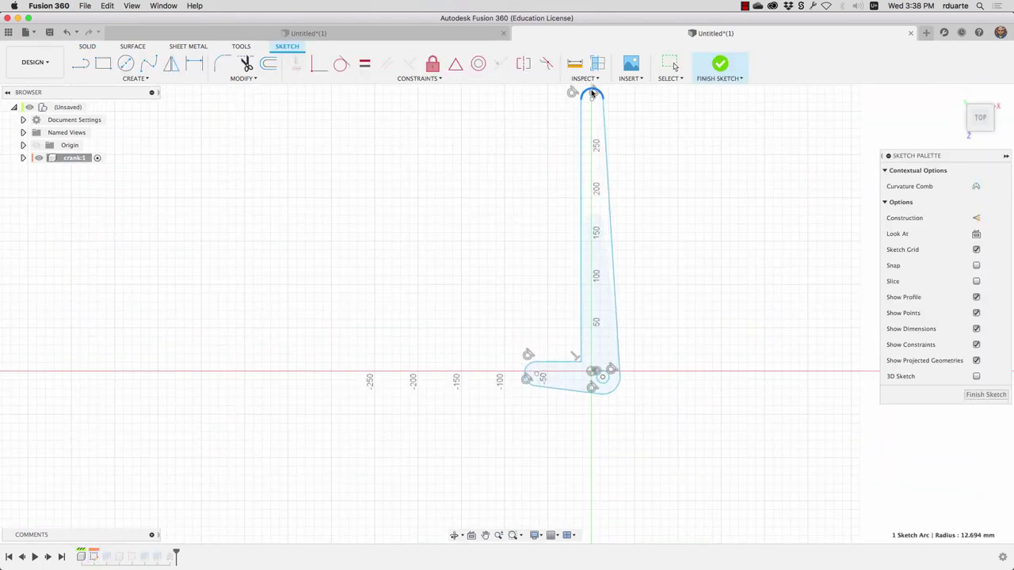
{"action": "left_click", "coordinate": [722, 68]}
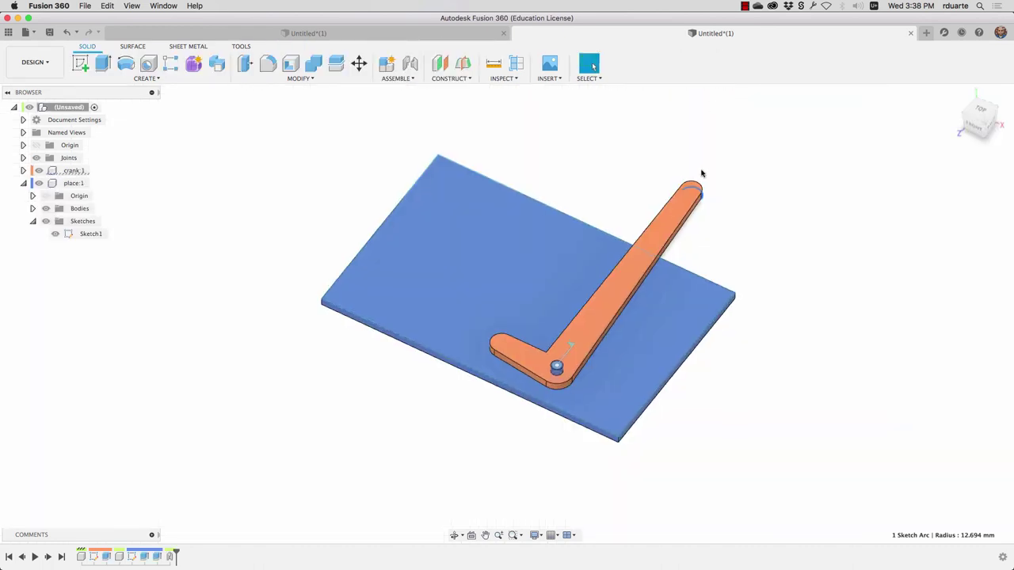
{"action": "double_click", "coordinate": [558, 367]}
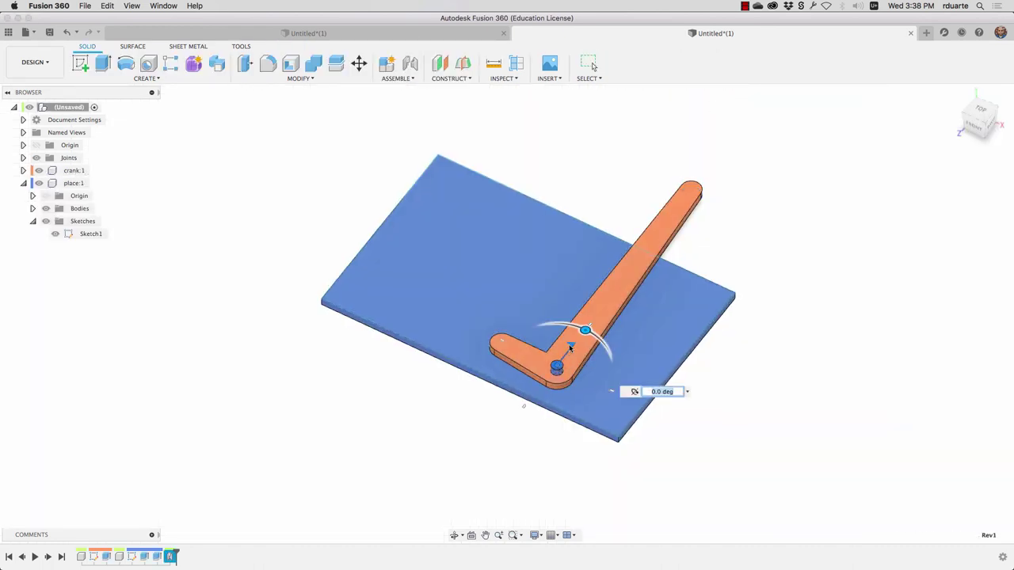
{"action": "mouse_move", "coordinate": [585, 330]}
{"action": "left_mouse_down"}
{"action": "mouse_move", "coordinate": [594, 335]}
{"action": "mouse_move", "coordinate": [574, 327]}
{"action": "left_mouse_up"}
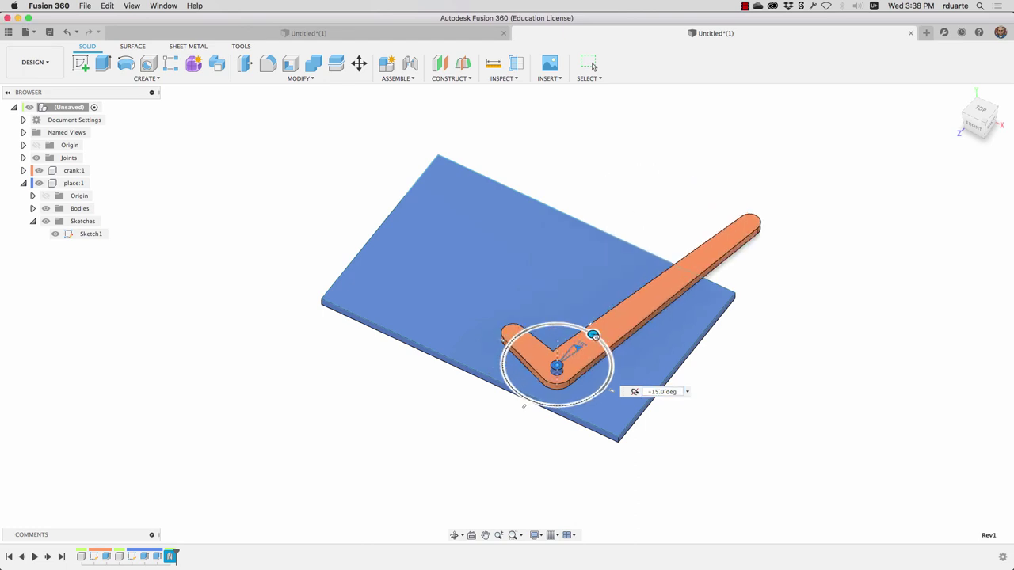
{"action": "left_click_drag", "start_coordinate": [574, 327], "coordinate": [584, 331]}
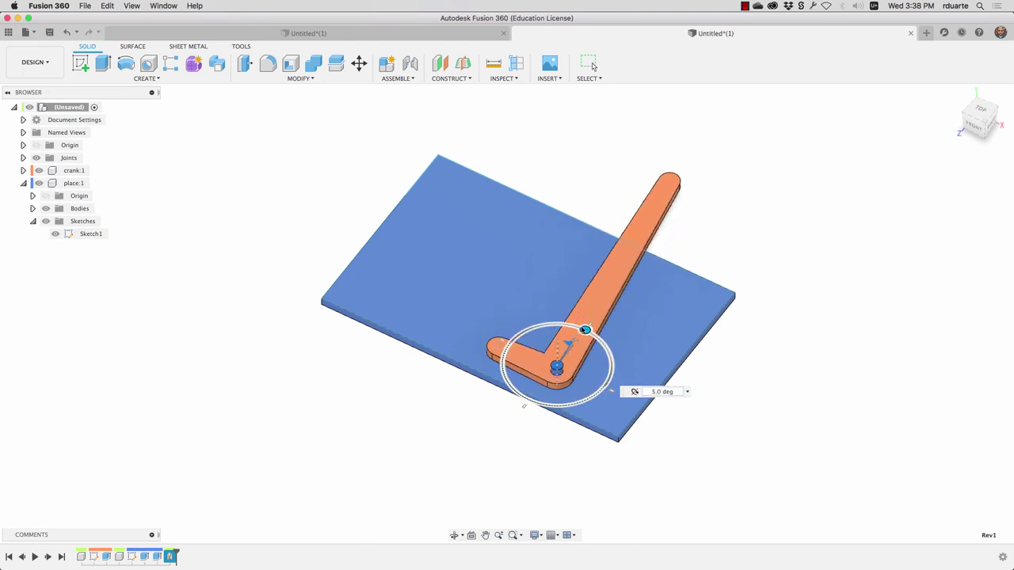